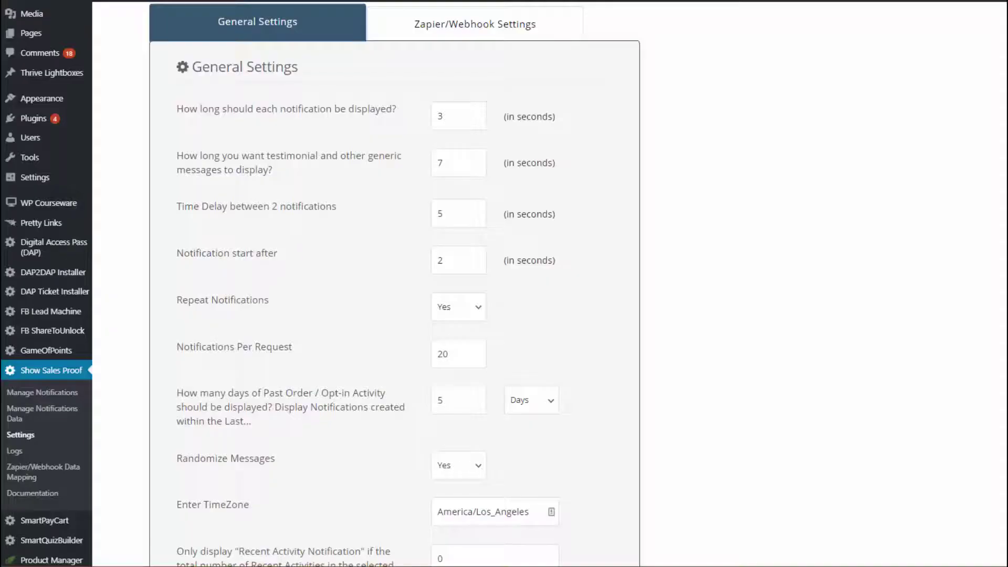
Set the Recent Activity threshold to 10 and Total Sales threshold to 20, leaving past days at 5.
scroll(394, 283, down, 5)
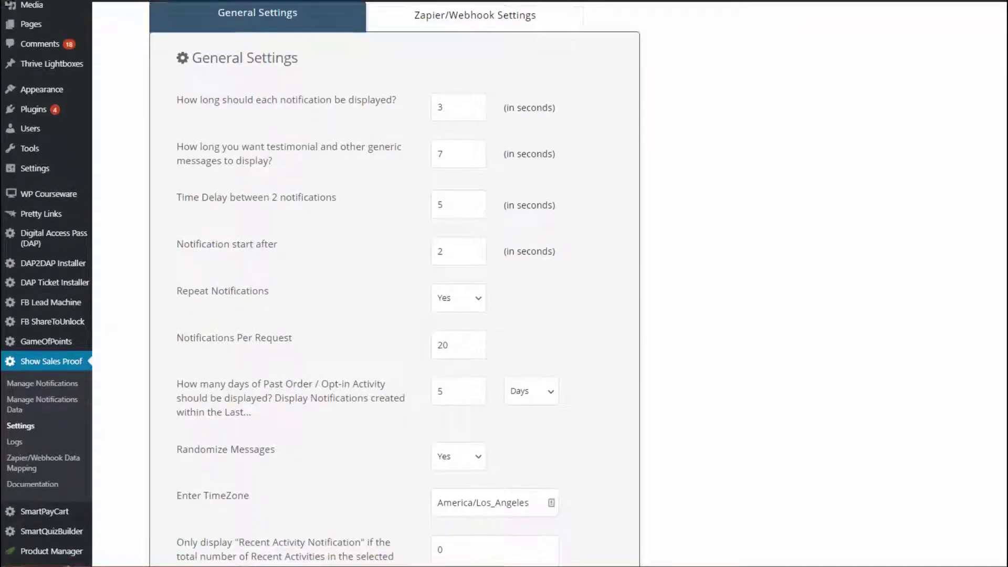
scroll(849, 349, down, 3)
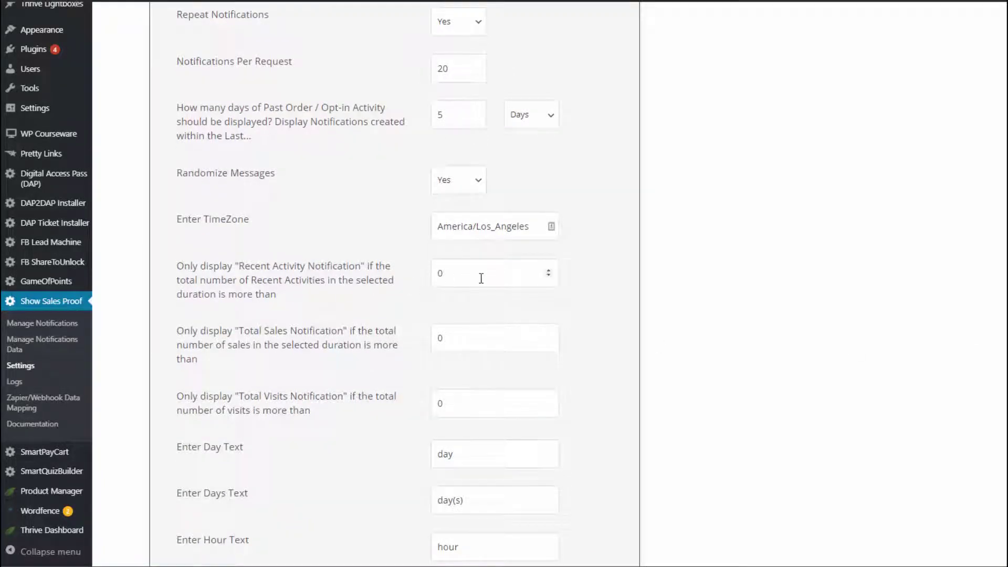
click(438, 273)
text(1)
click(439, 342)
text(2)
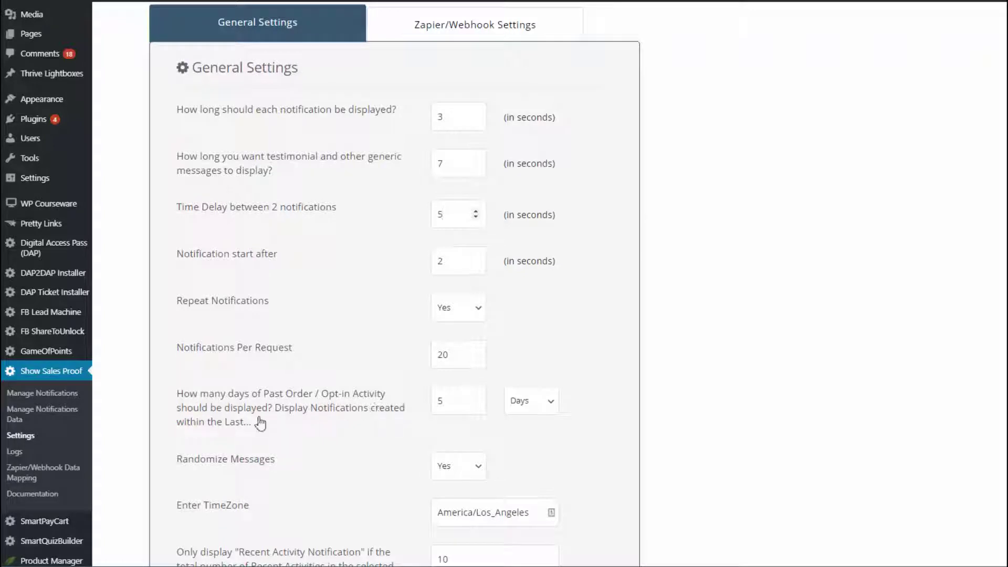
double_click(451, 401)
click(445, 436)
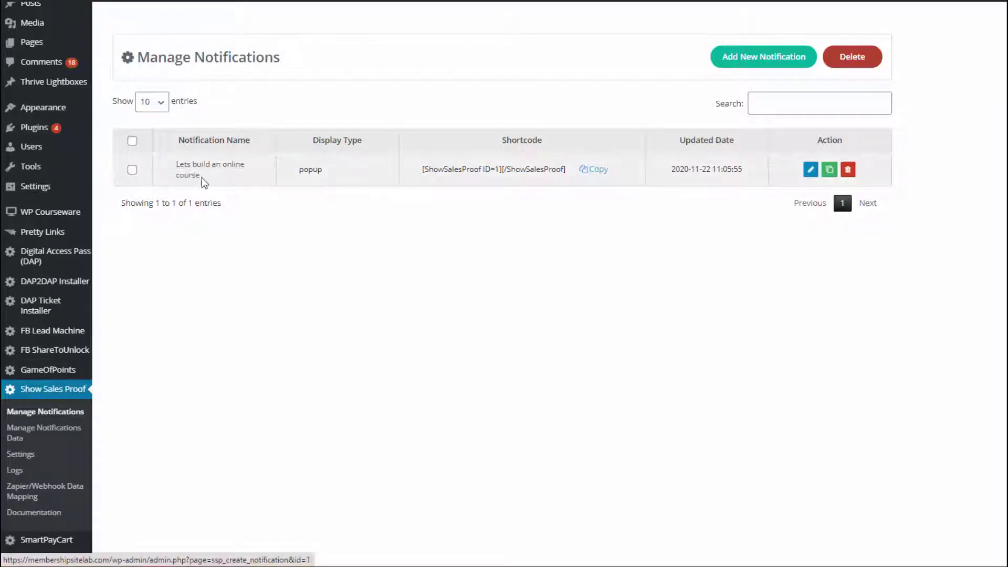
Edit the 'Lets build an online course' notification, keeping Popup as its display type.
click(812, 175)
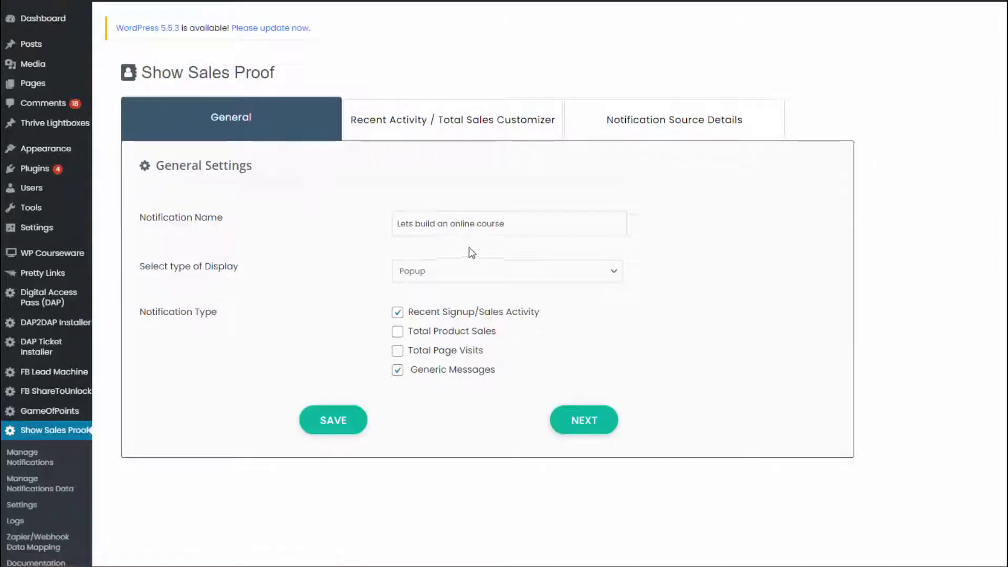
click(481, 277)
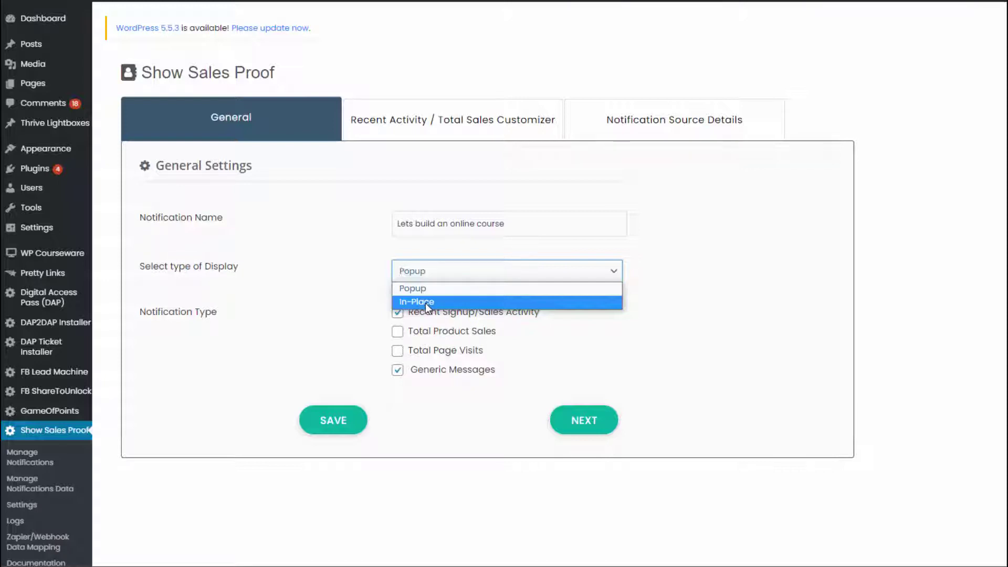
click(359, 311)
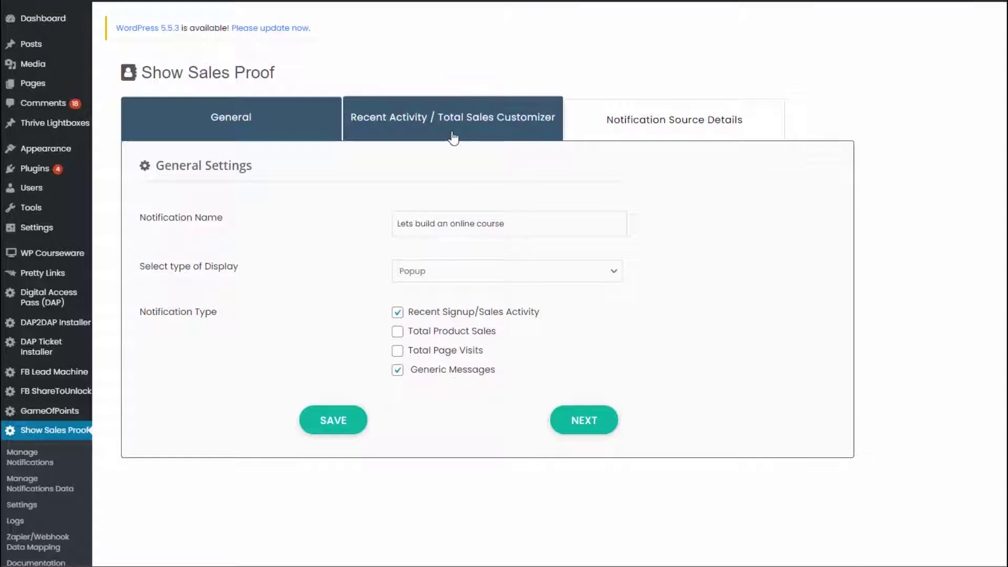
In the Recent Activity / Total Sales Customizer, try Show Default Image, then return to Show User Image.
click(453, 138)
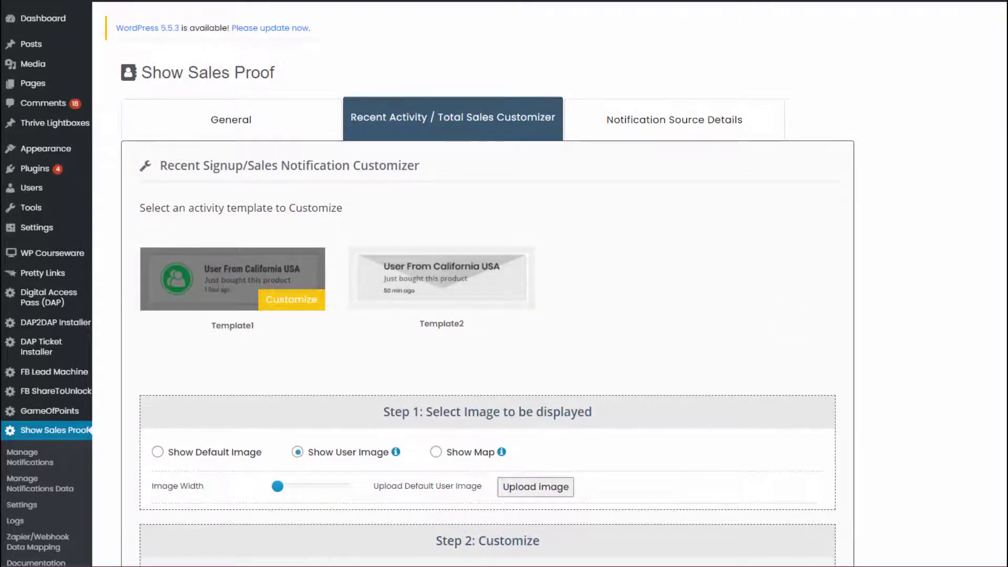
scroll(769, 293, down, 2)
scroll(770, 293, down, 2)
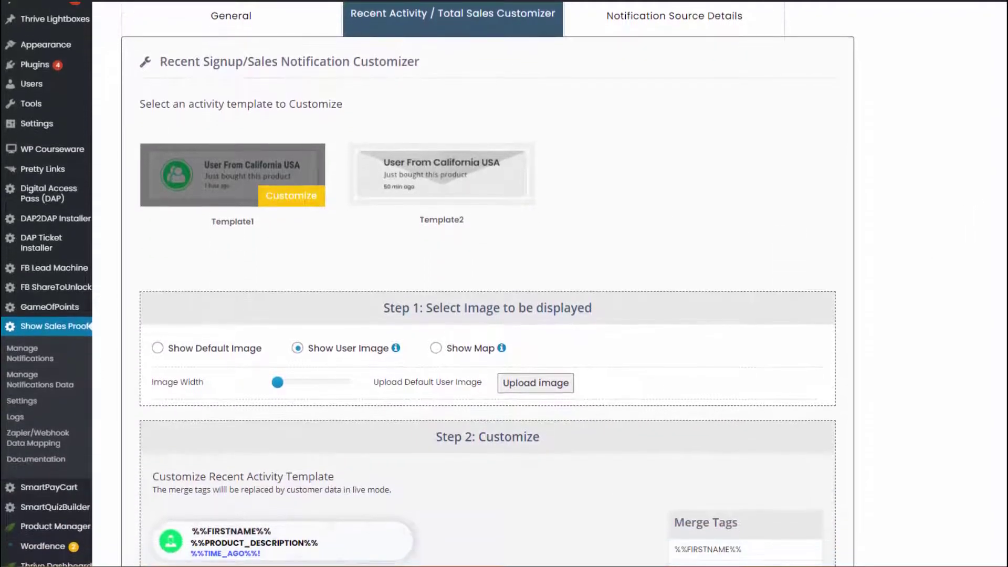
scroll(770, 292, down, 3)
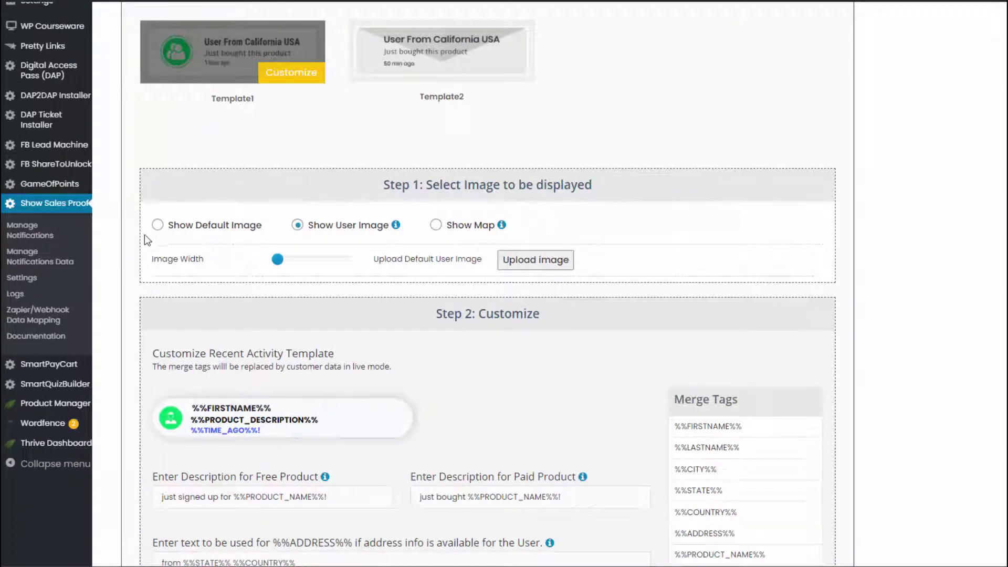
click(157, 225)
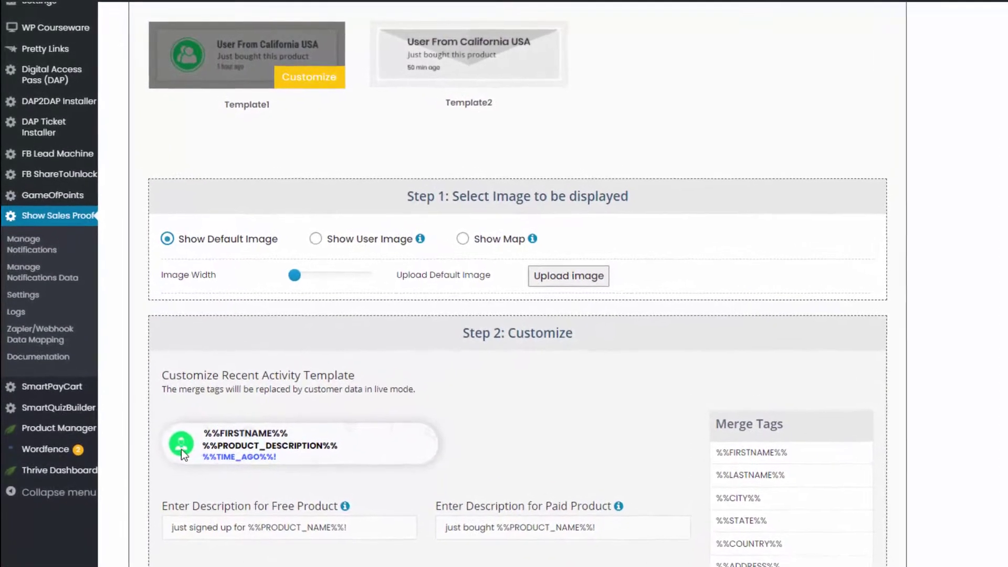
click(329, 249)
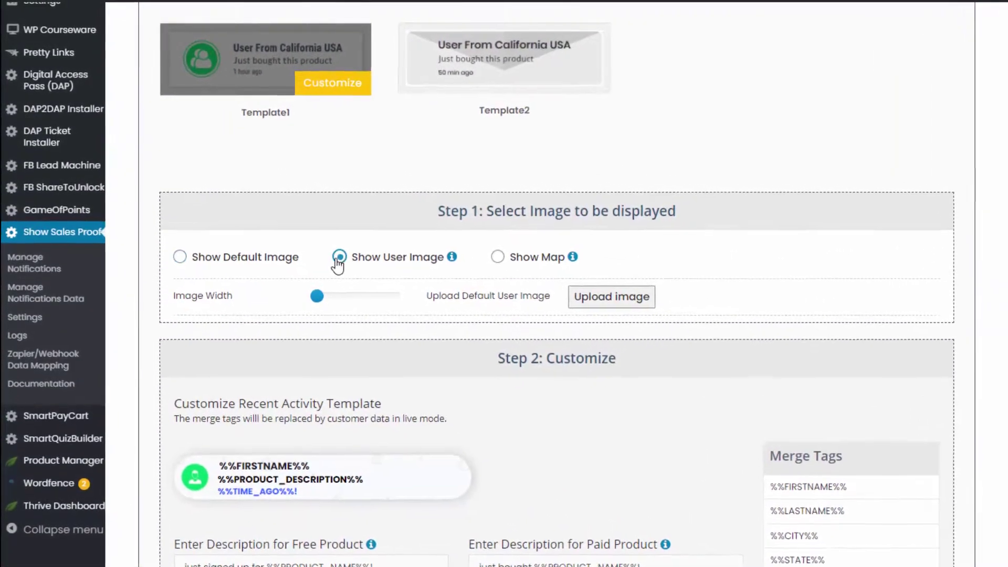
mouse_move(468, 268)
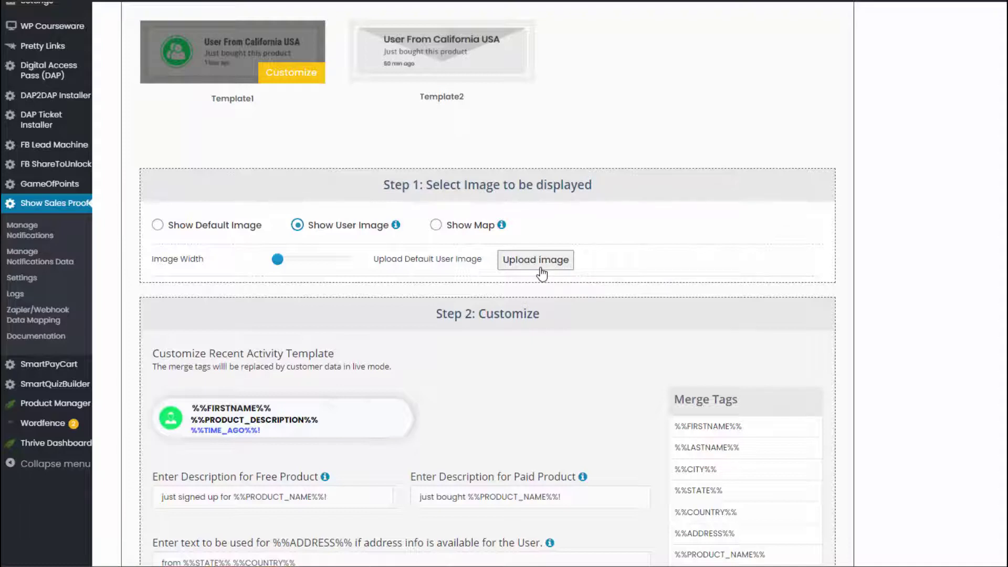
mouse_move(397, 227)
click(445, 226)
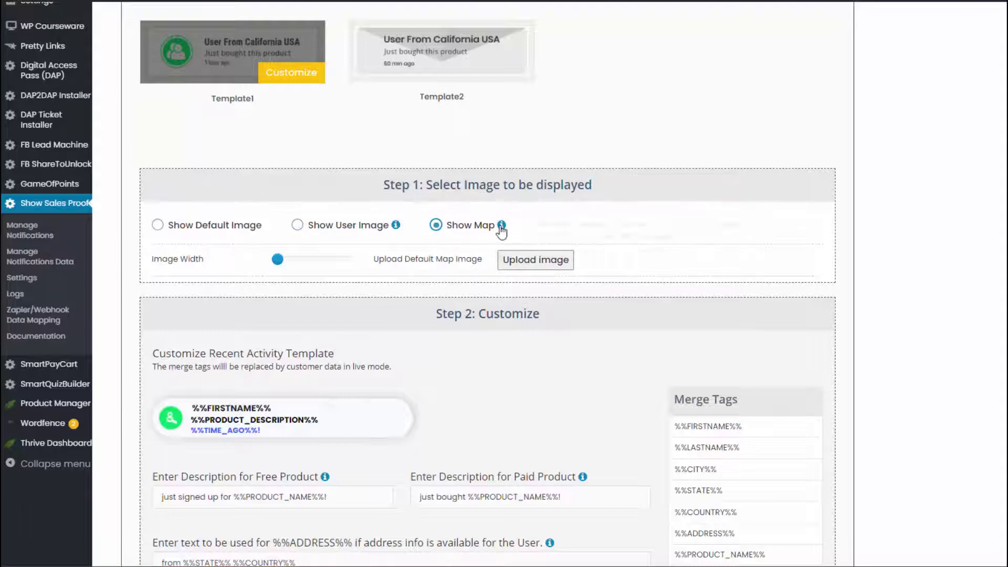
mouse_move(502, 229)
scroll(317, 160, down, 1)
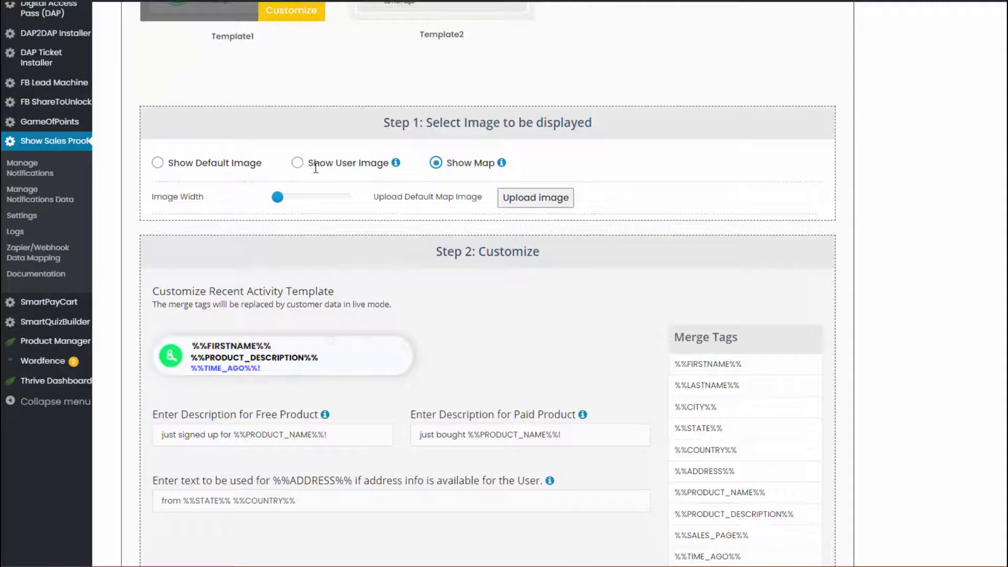
click(298, 163)
scroll(255, 247, down, 1)
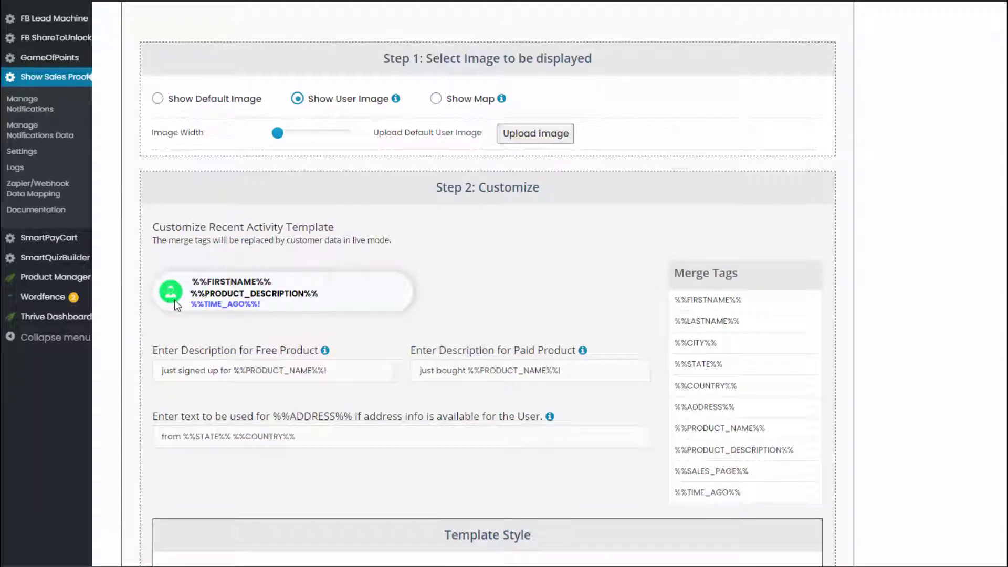
click(231, 281)
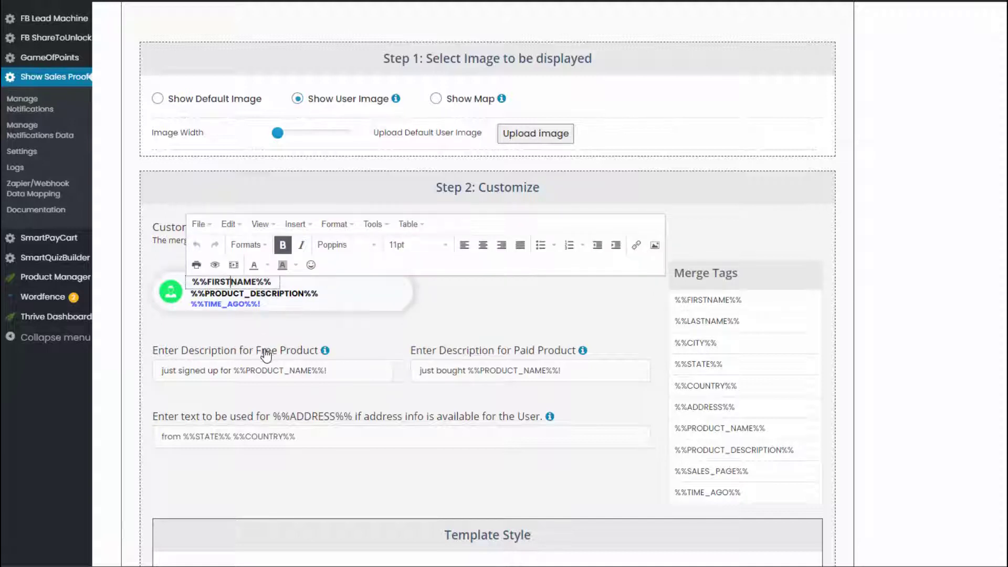
click(267, 334)
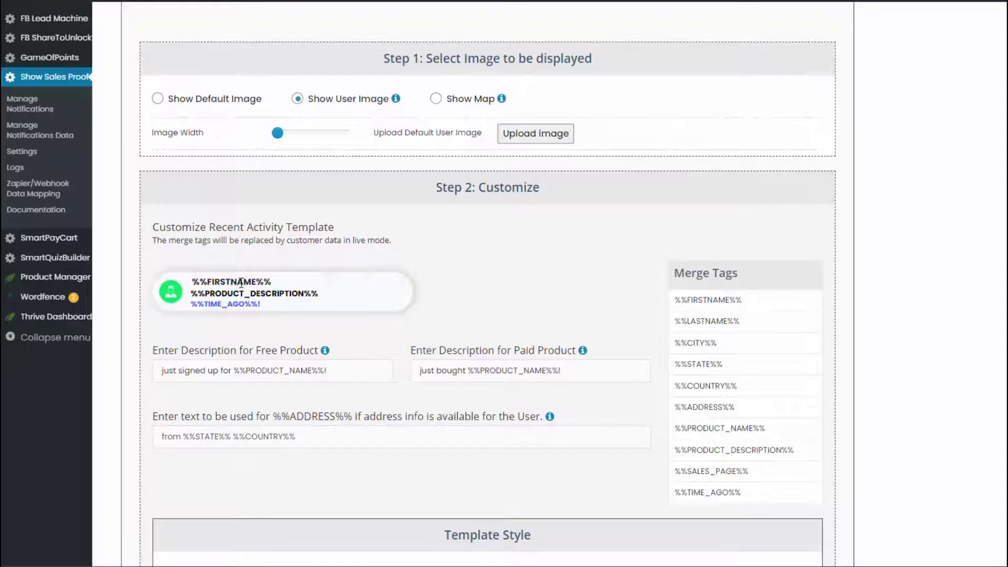
click(241, 283)
click(254, 335)
click(233, 294)
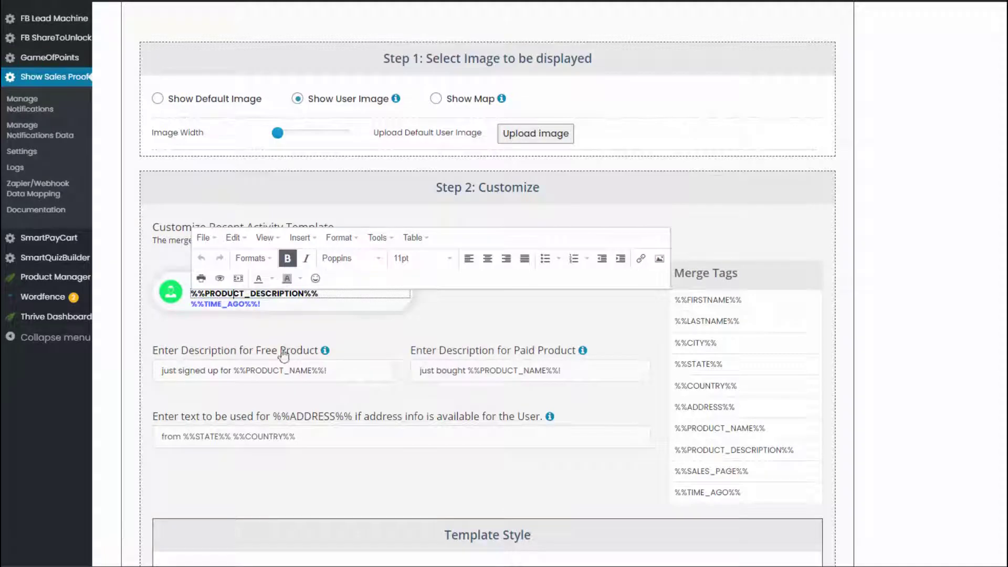
click(247, 374)
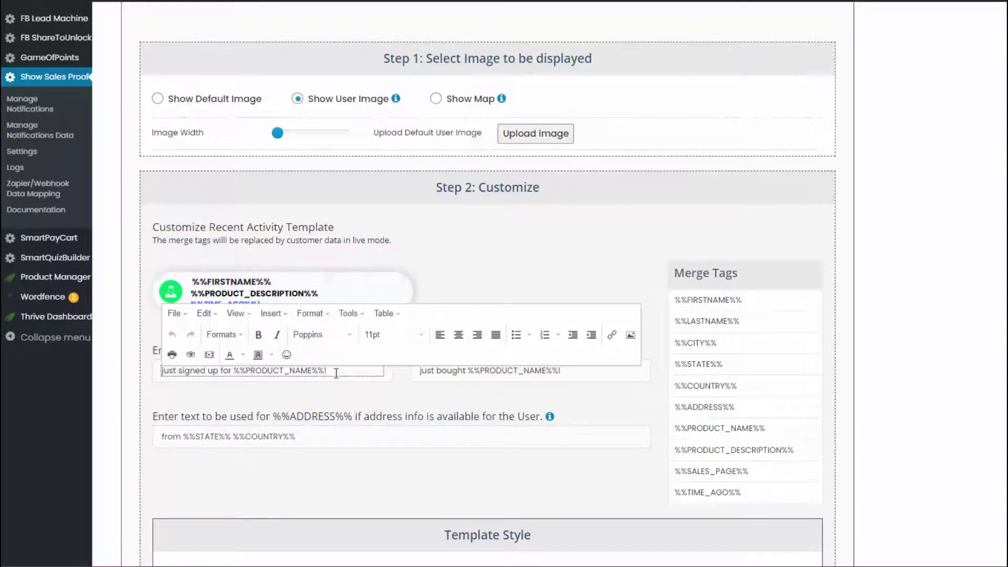
drag(336, 372, 178, 389)
click(206, 399)
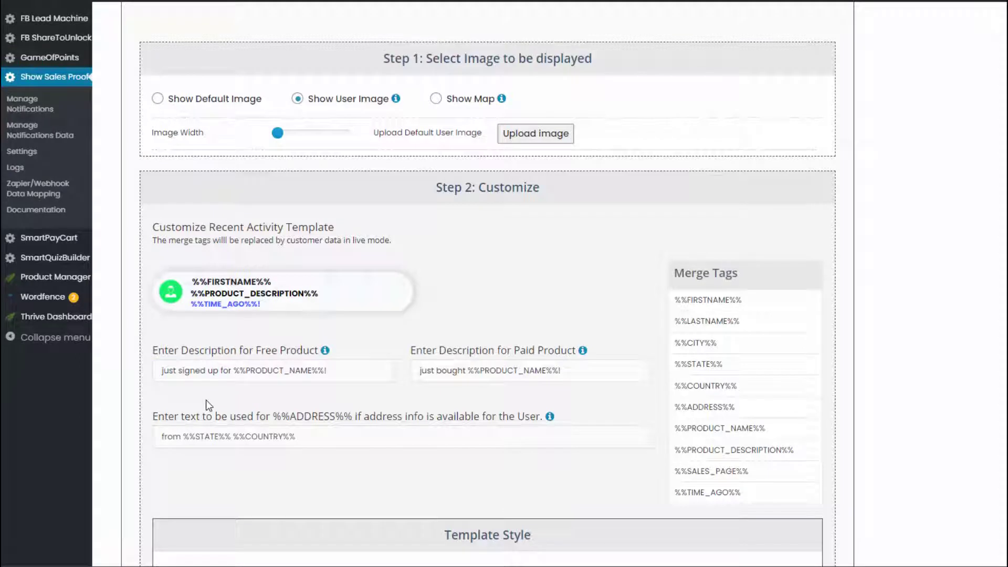
click(181, 373)
click(174, 397)
drag(315, 437, 130, 466)
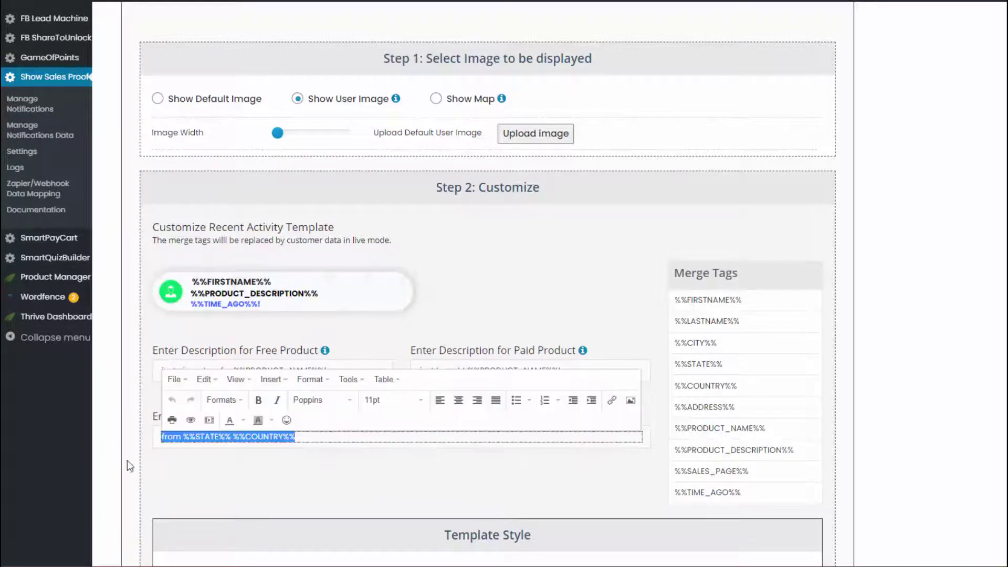
click(236, 479)
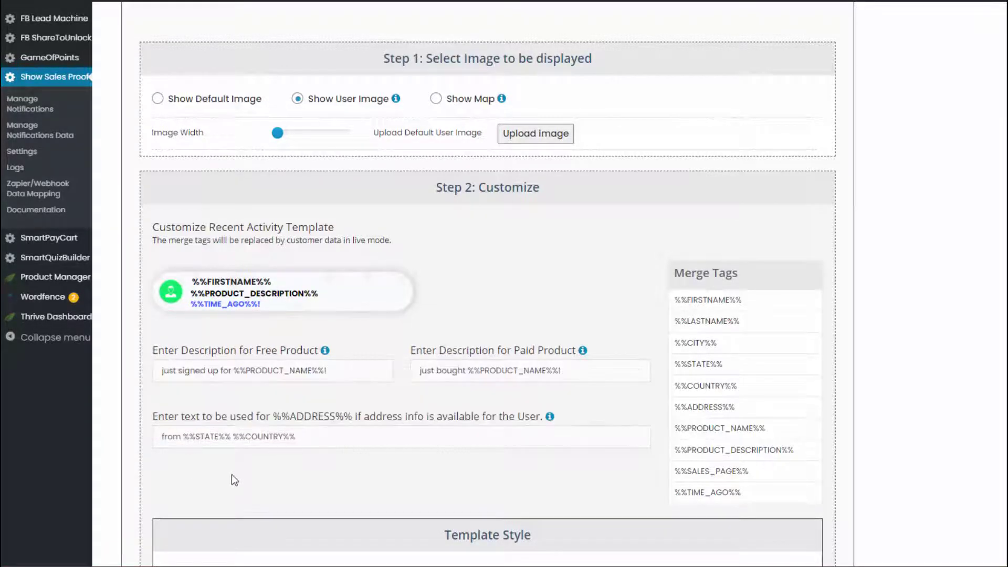
drag(184, 437, 329, 464)
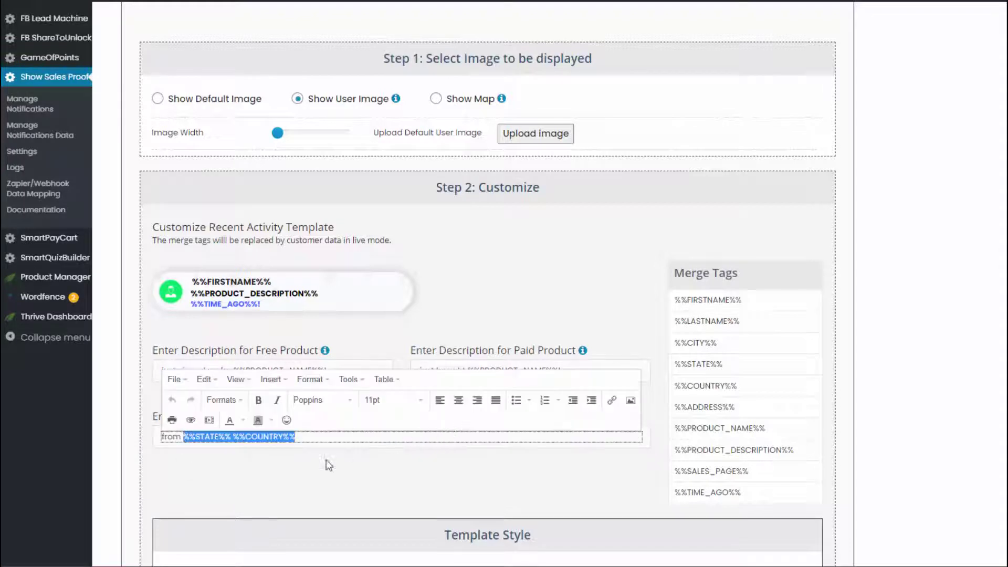
click(308, 495)
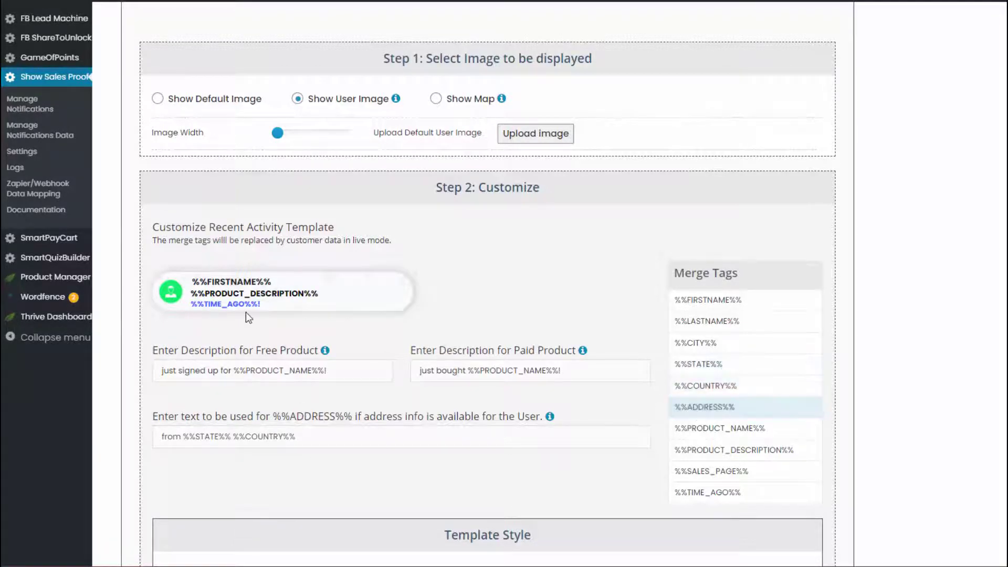
Widen the notification template slightly, leaving the background colour unchanged.
scroll(302, 378, down, 5)
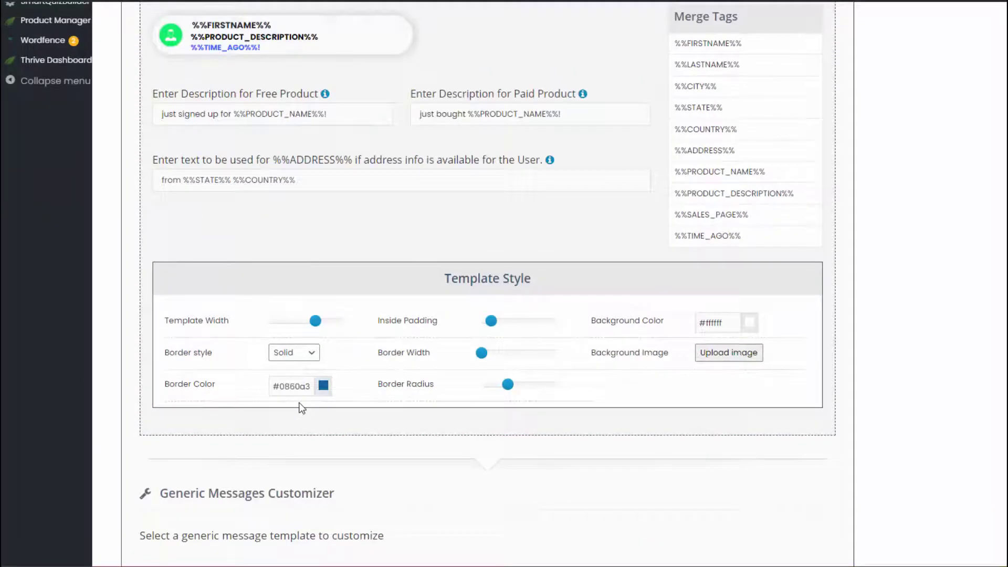
mouse_move(323, 330)
mouse_move(320, 328)
mouse_down()
mouse_move(342, 331)
mouse_move(322, 329)
mouse_up()
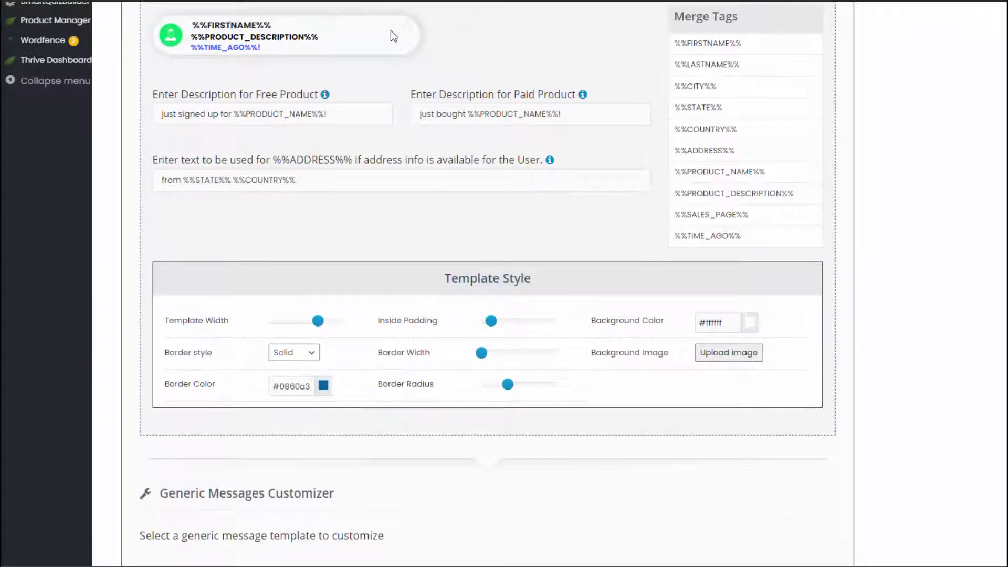
click(750, 323)
click(782, 327)
Set the template Border Width back to 0 and Border Radius to 31.
mouse_move(491, 354)
mouse_move(490, 355)
mouse_down()
mouse_move(520, 355)
mouse_move(473, 356)
mouse_up()
mouse_move(508, 385)
mouse_down()
mouse_move(552, 383)
mouse_move(480, 386)
mouse_move(509, 385)
mouse_up()
scroll(326, 378, up, 3)
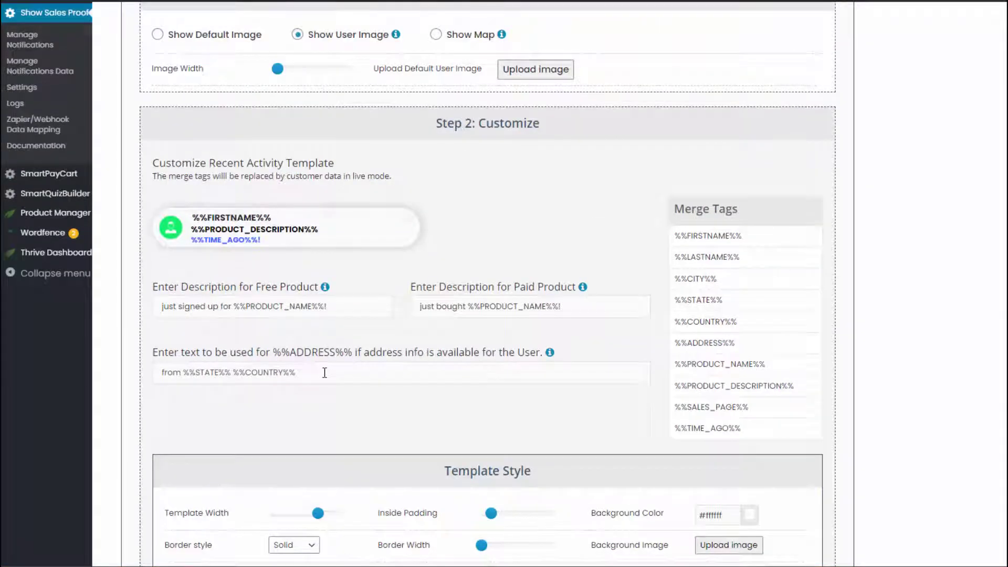
scroll(325, 372, down, 9)
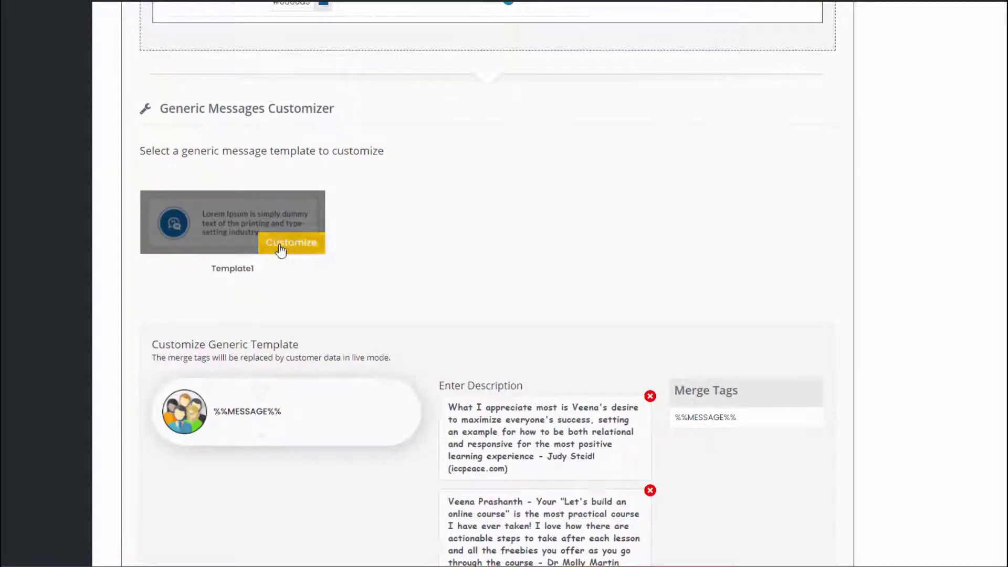
Look through the generic template's testimonials without editing them.
scroll(425, 260, down, 1)
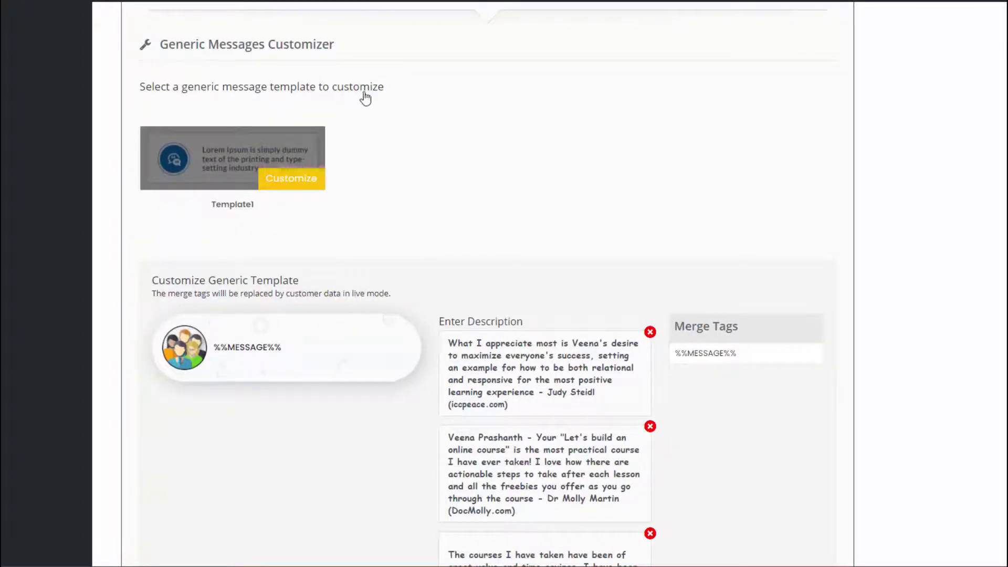
scroll(370, 250, down, 3)
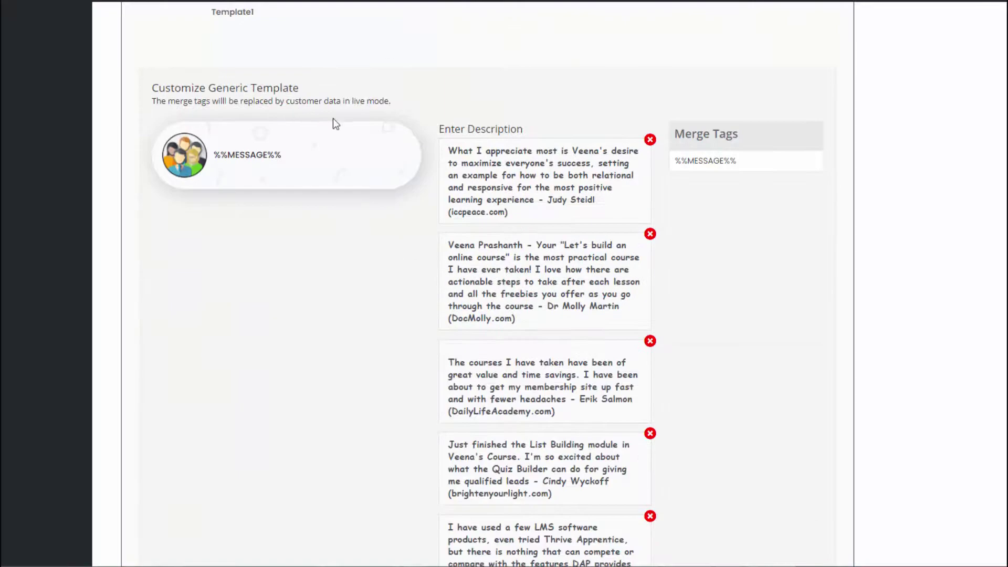
click(529, 173)
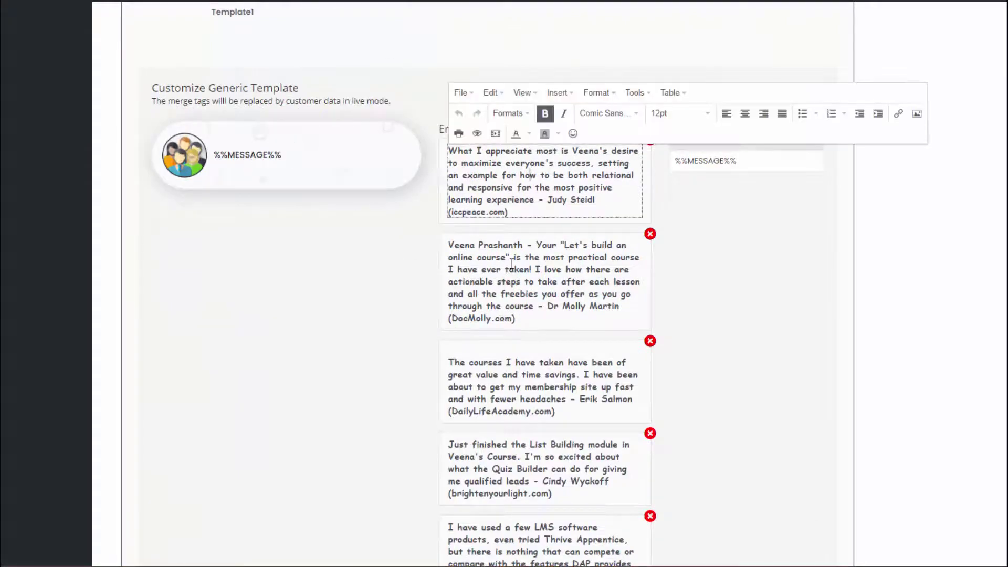
click(509, 268)
scroll(304, 168, down, 1)
click(308, 322)
scroll(310, 320, down, 4)
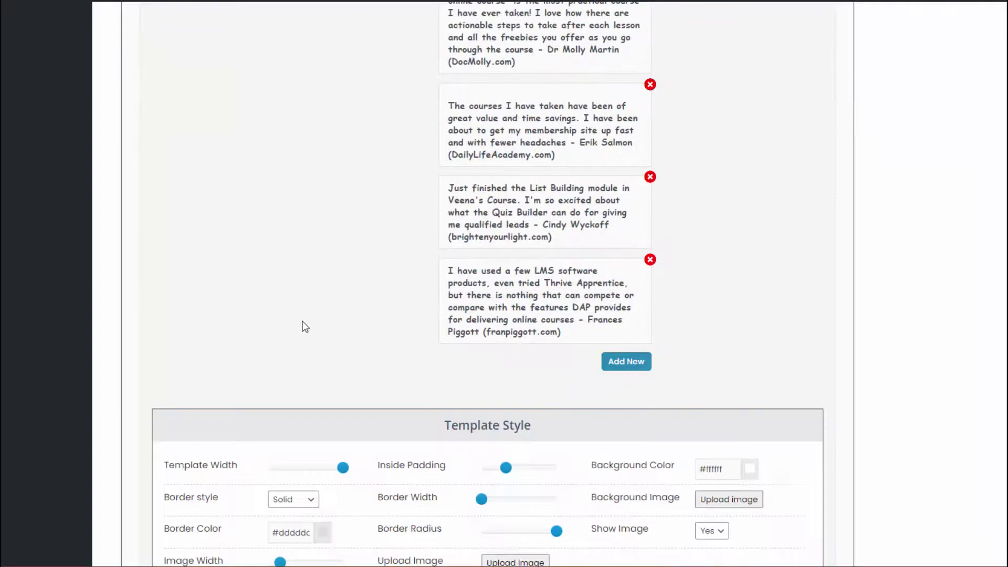
scroll(318, 316, down, 1)
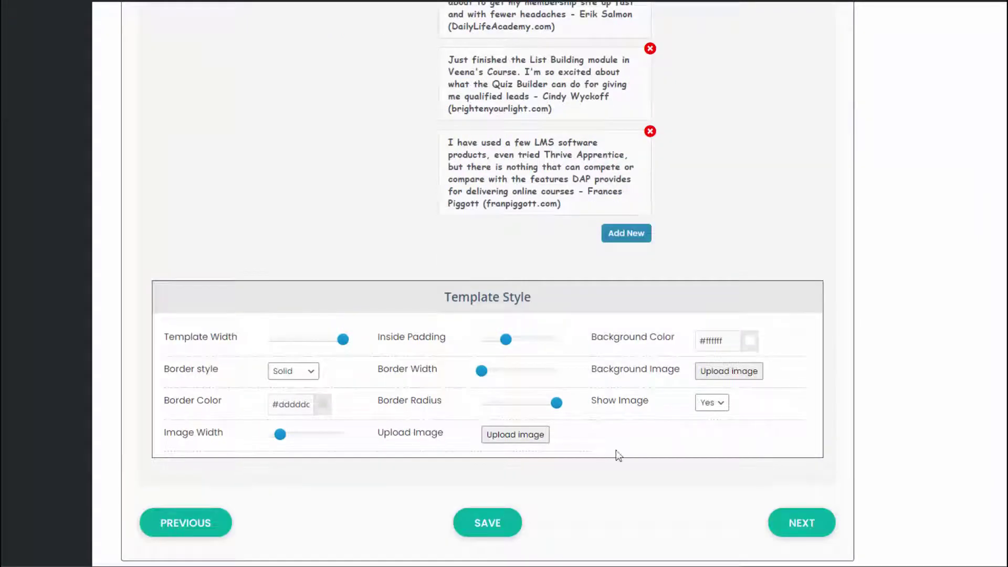
scroll(236, 254, up, 5)
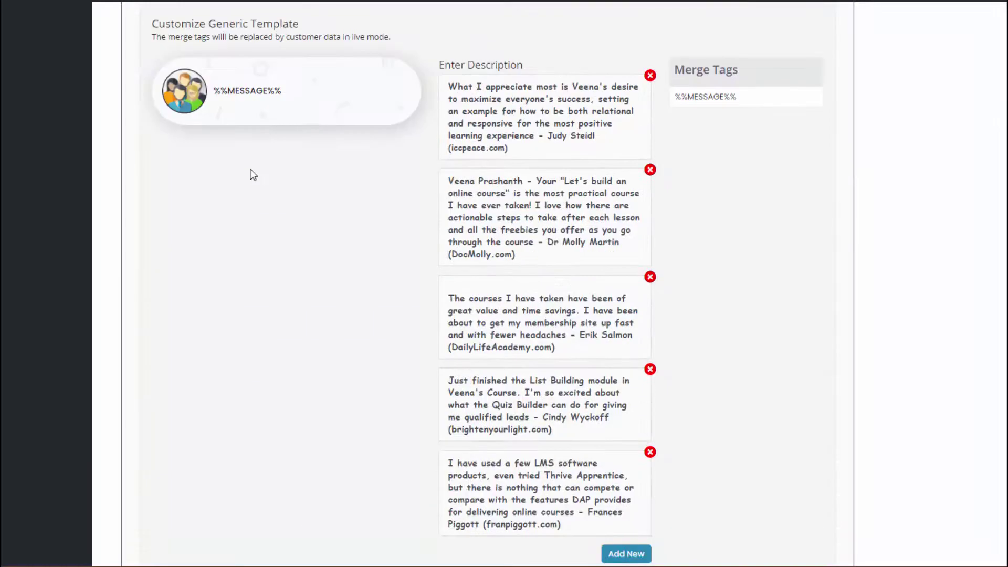
scroll(321, 391, down, 1)
scroll(323, 395, down, 3)
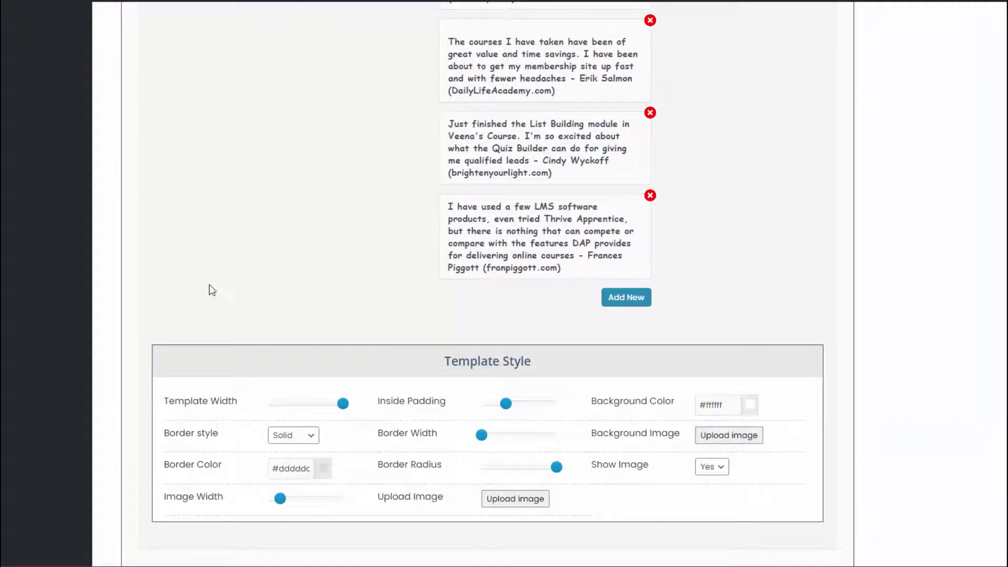
scroll(209, 289, up, 4)
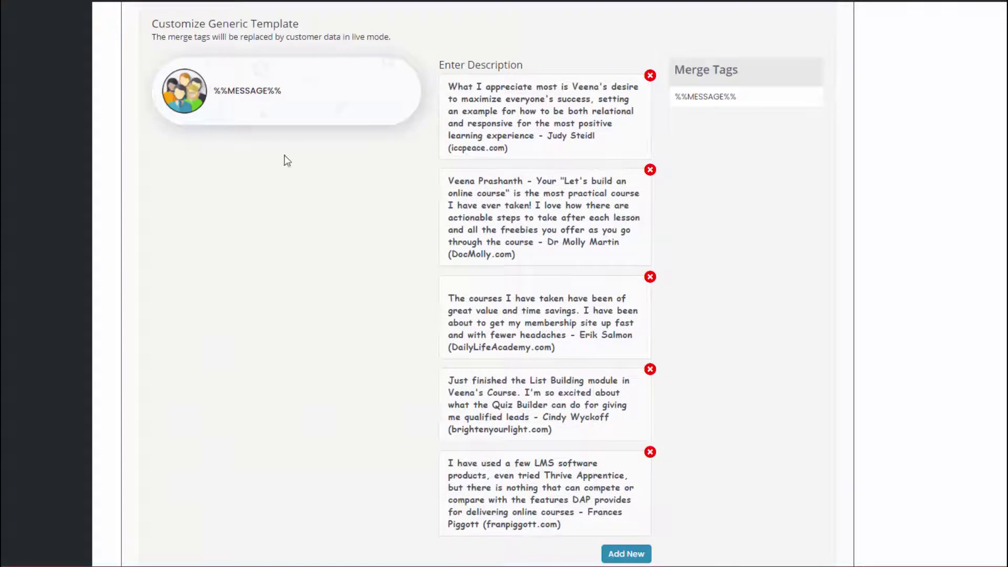
scroll(283, 158, down, 4)
Toggle the template's Show Image to No and back to Yes.
click(712, 467)
click(709, 496)
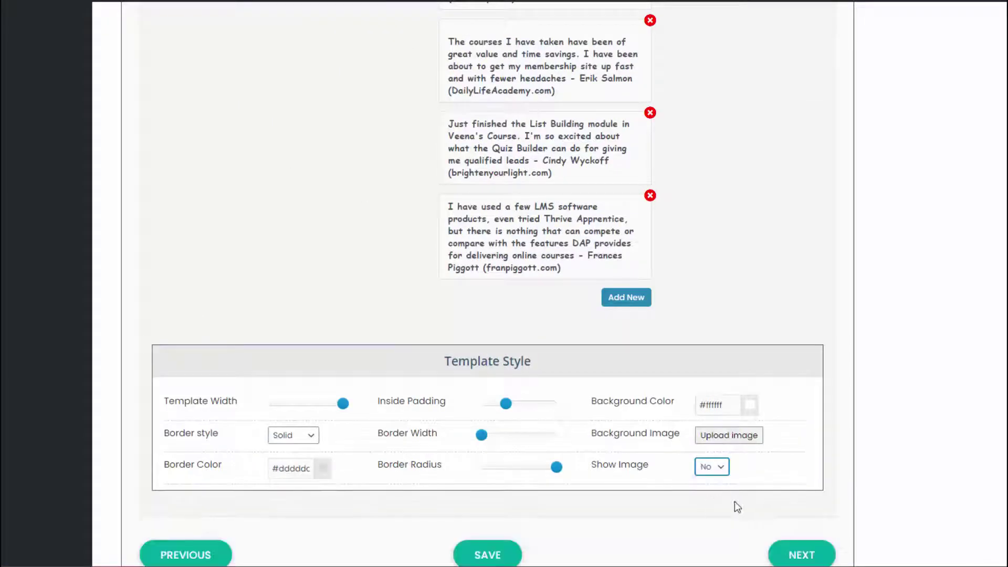
click(712, 466)
click(709, 483)
Add a new Lorem ipsum testimonial and immediately delete it.
scroll(351, 284, up, 4)
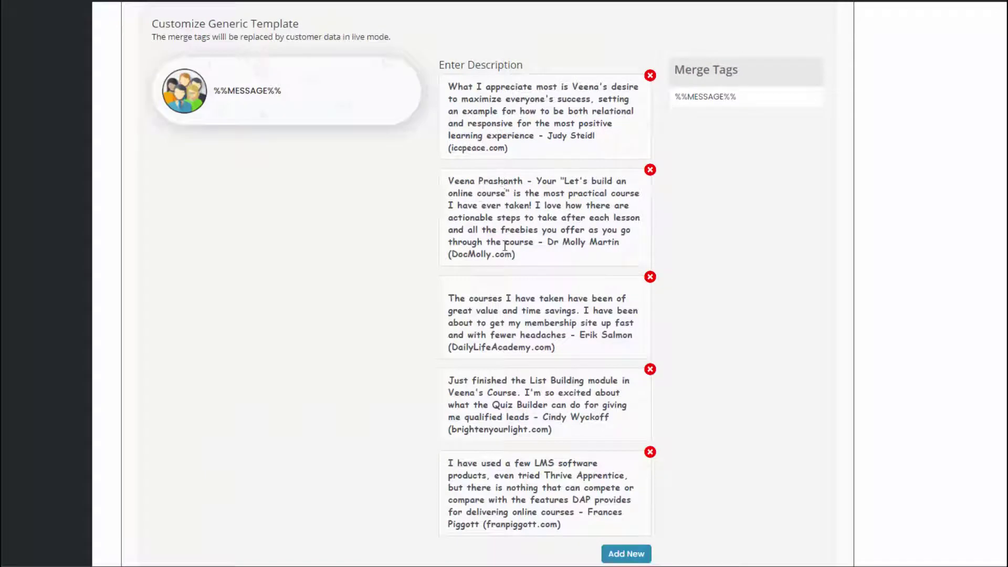
scroll(542, 524, down, 2)
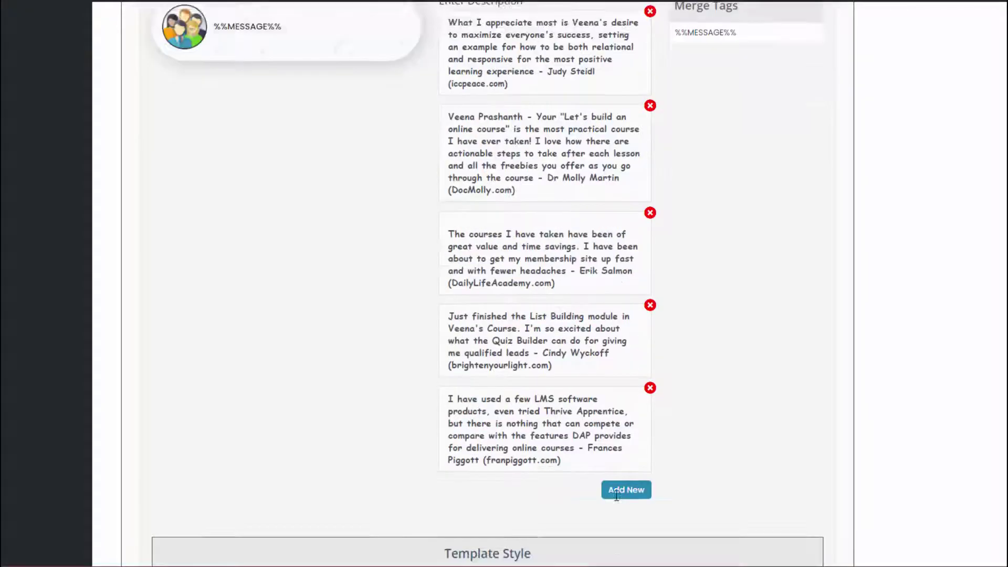
click(624, 427)
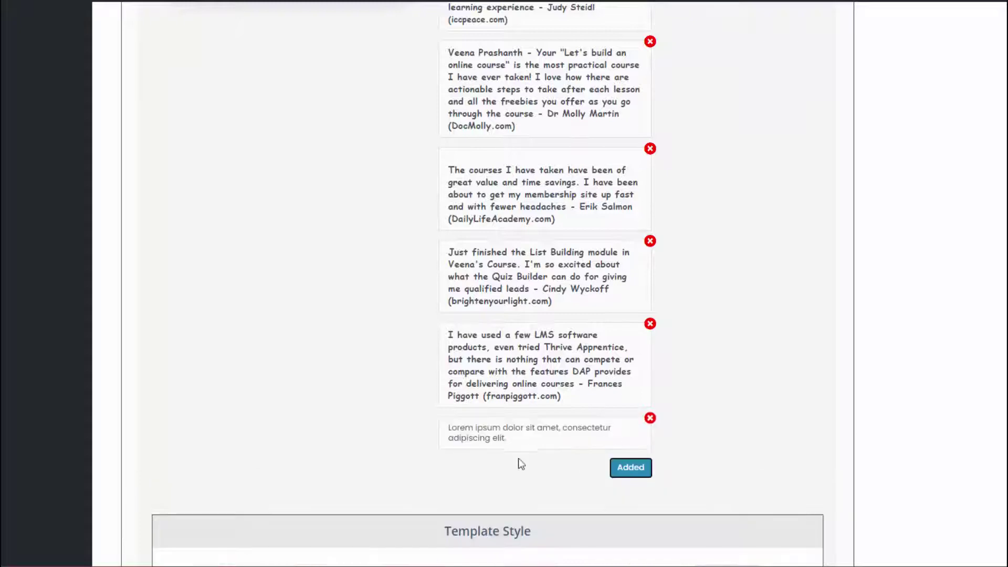
click(650, 419)
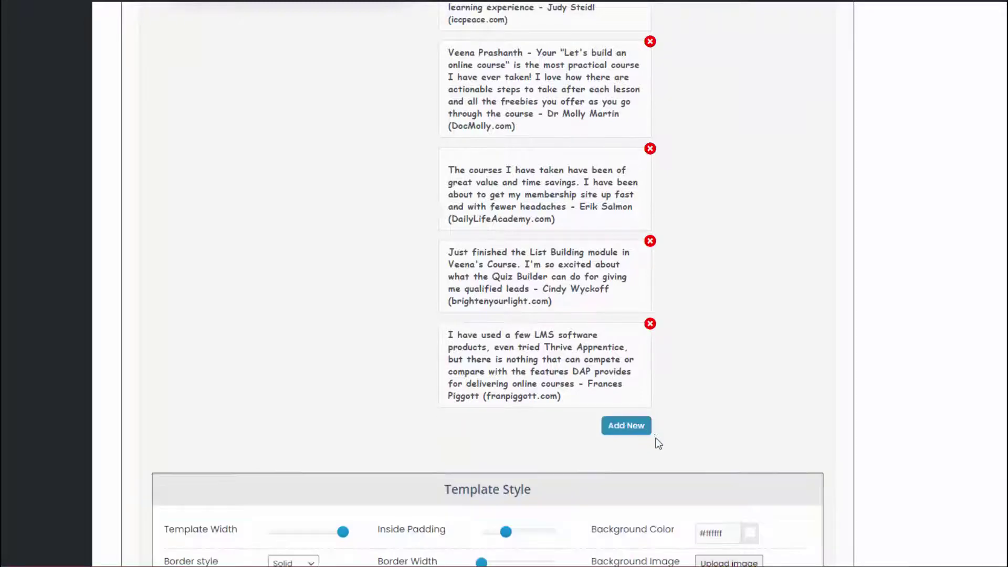
scroll(399, 307, up, 4)
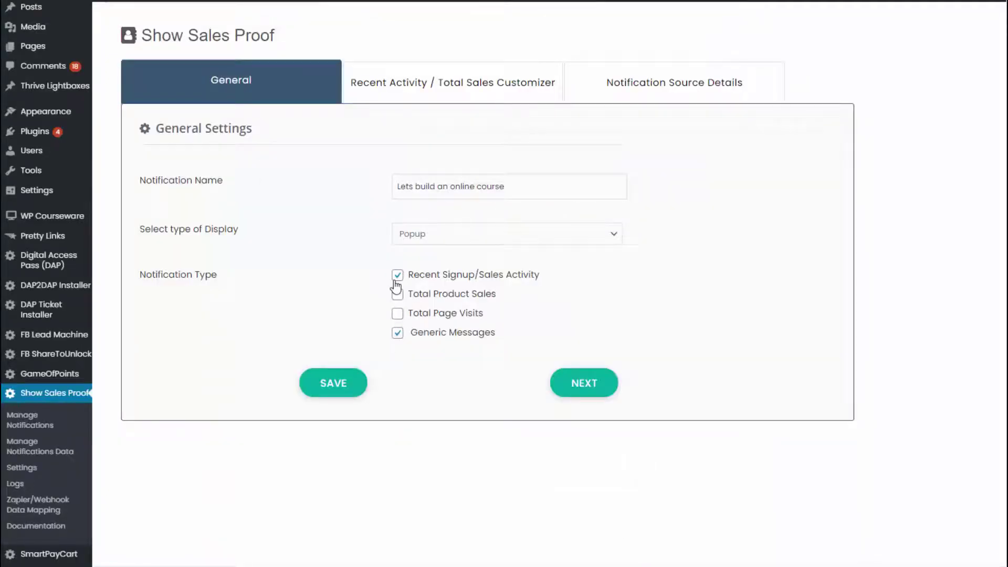
Turn Recent Signup/Sales Activity off and back on, then view the Notification Source Details.
click(398, 275)
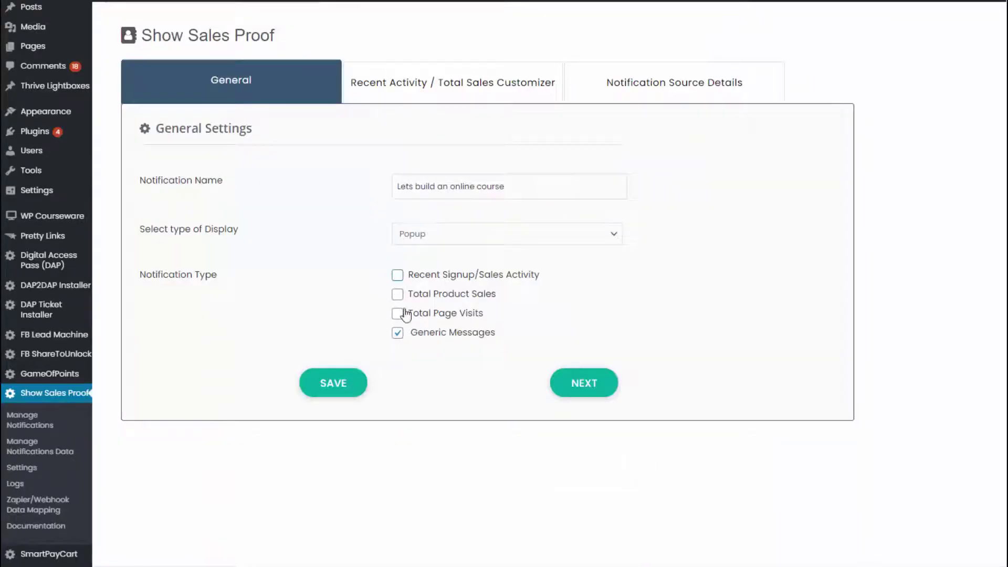
click(398, 274)
click(672, 92)
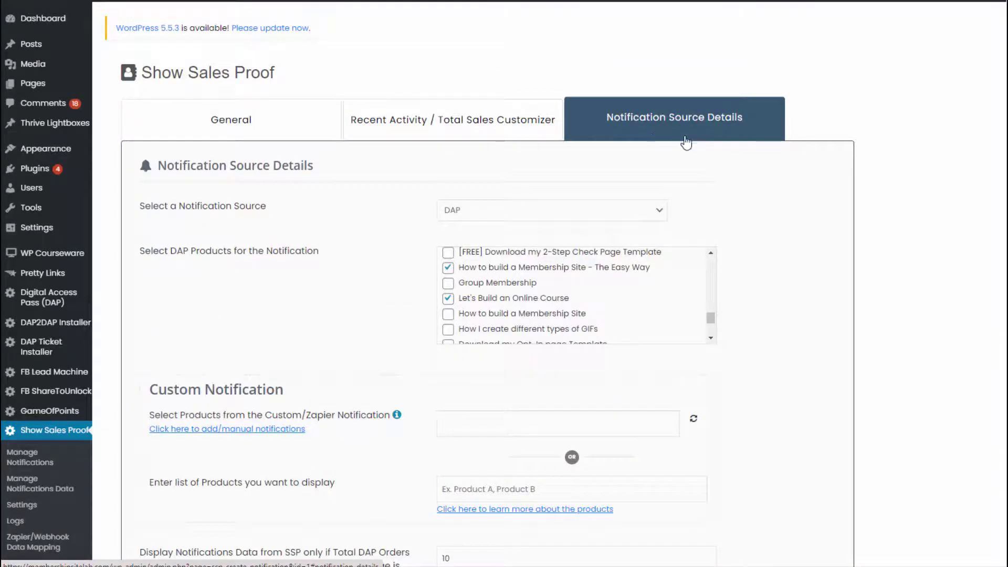
Try Custom and DAP + Custom as the notification source, then settle on DAP.
scroll(997, 200, down, 2)
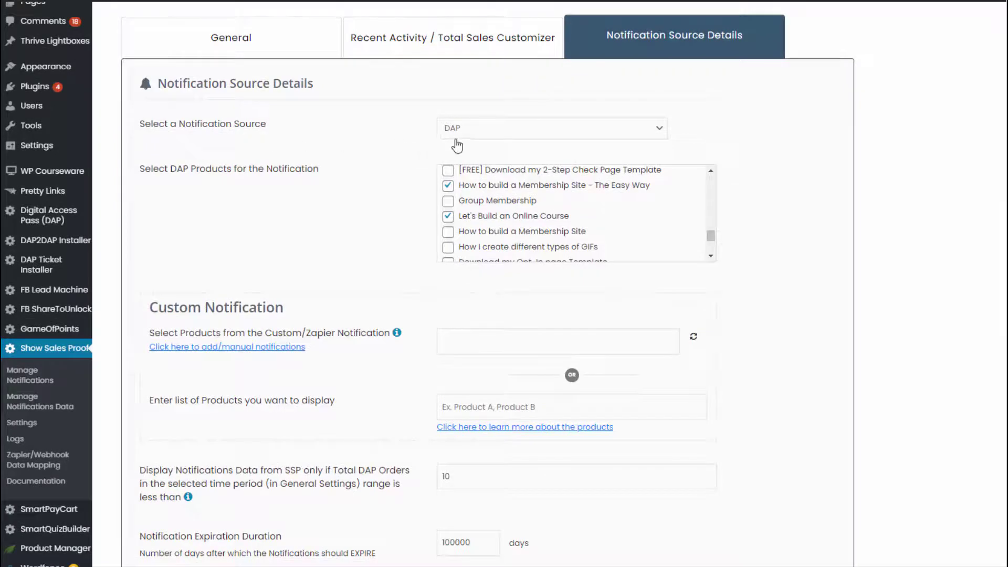
click(480, 139)
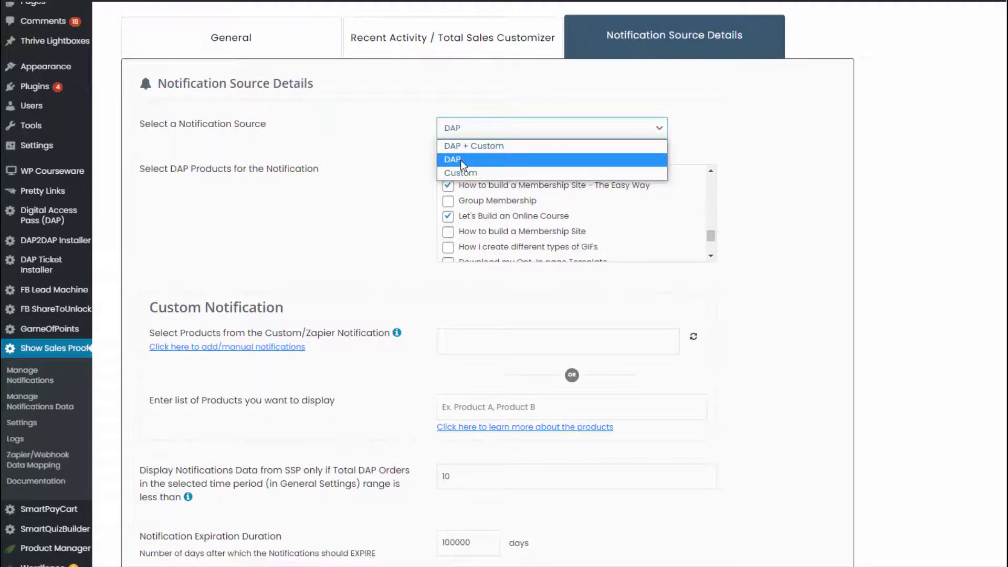
click(463, 161)
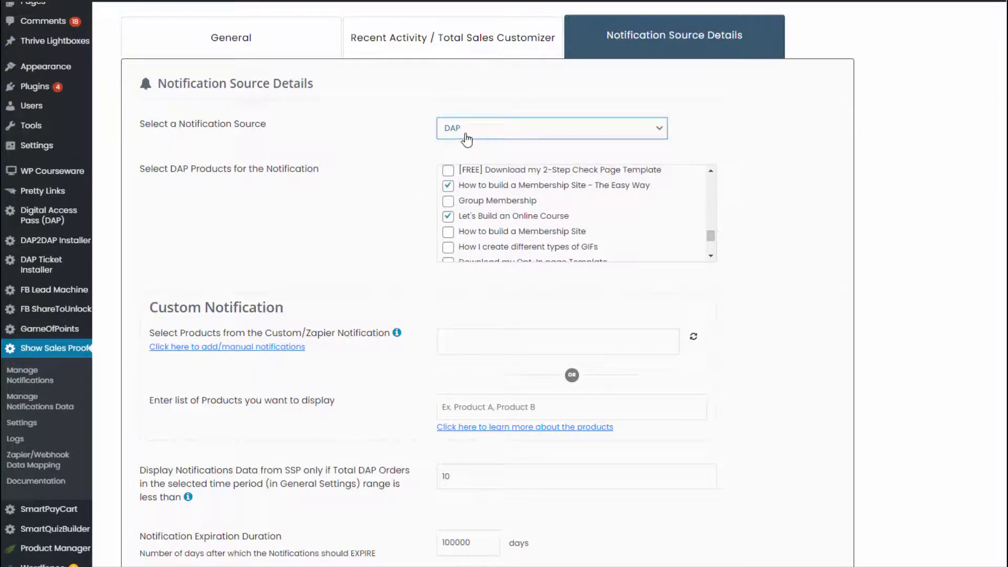
click(466, 135)
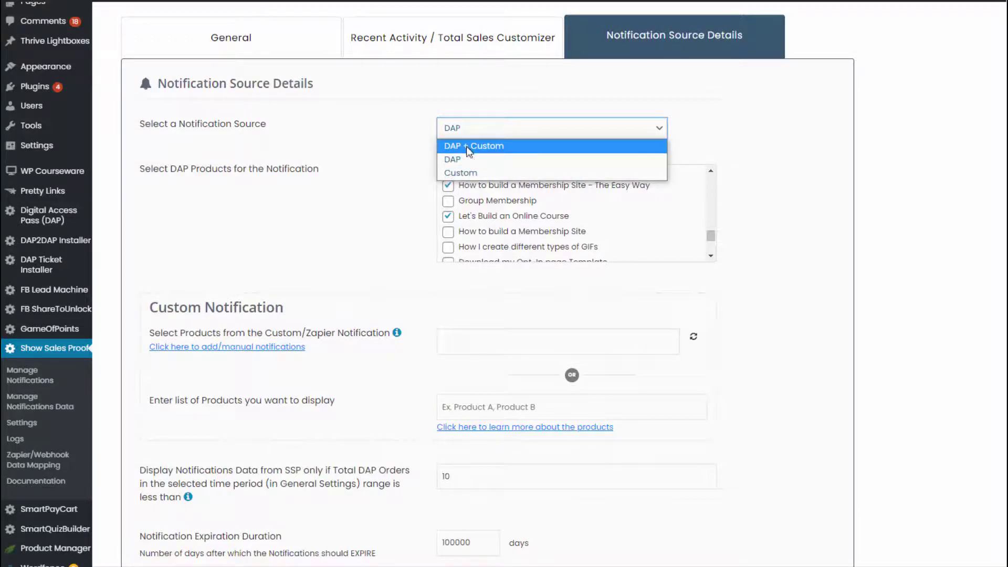
click(472, 172)
click(475, 132)
click(476, 146)
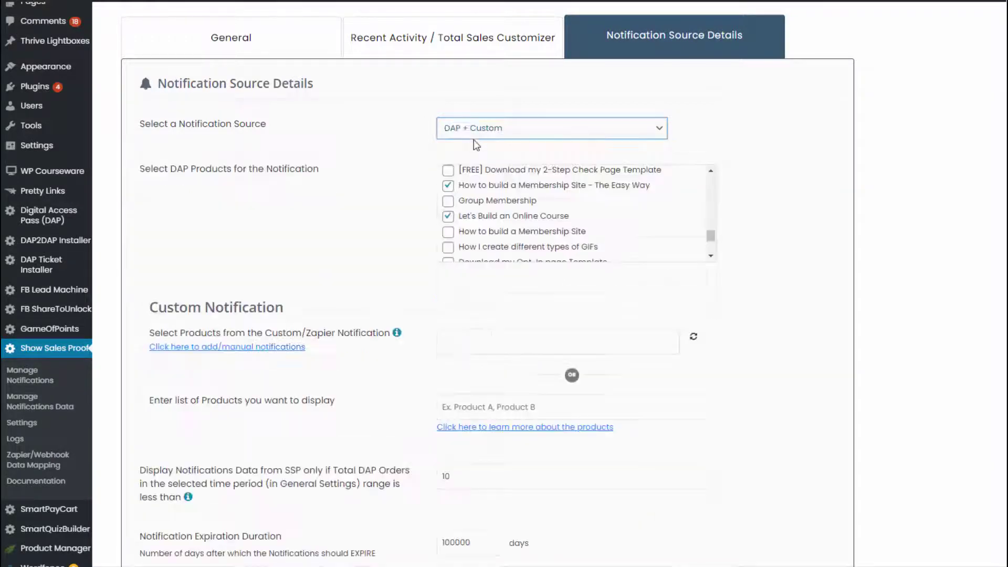
click(472, 131)
click(462, 159)
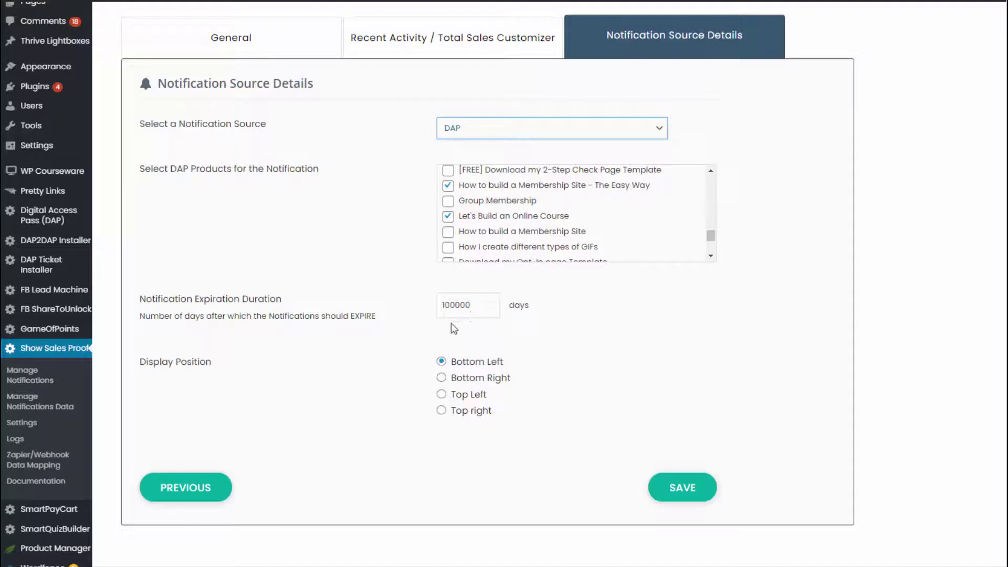
Keep the 100000-day expiration, switch the source to Custom, and go to the plugin's General Settings.
double_click(485, 306)
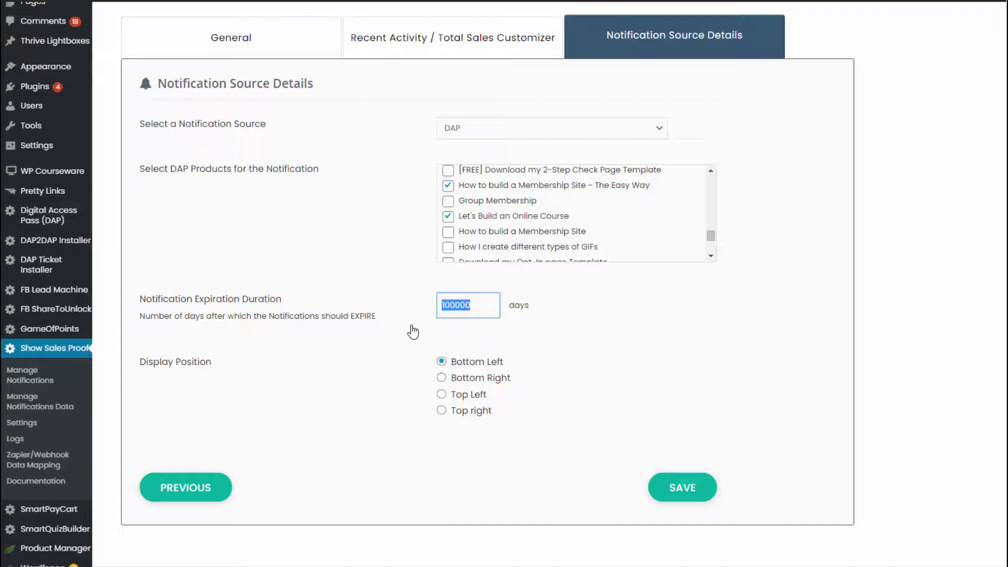
click(414, 332)
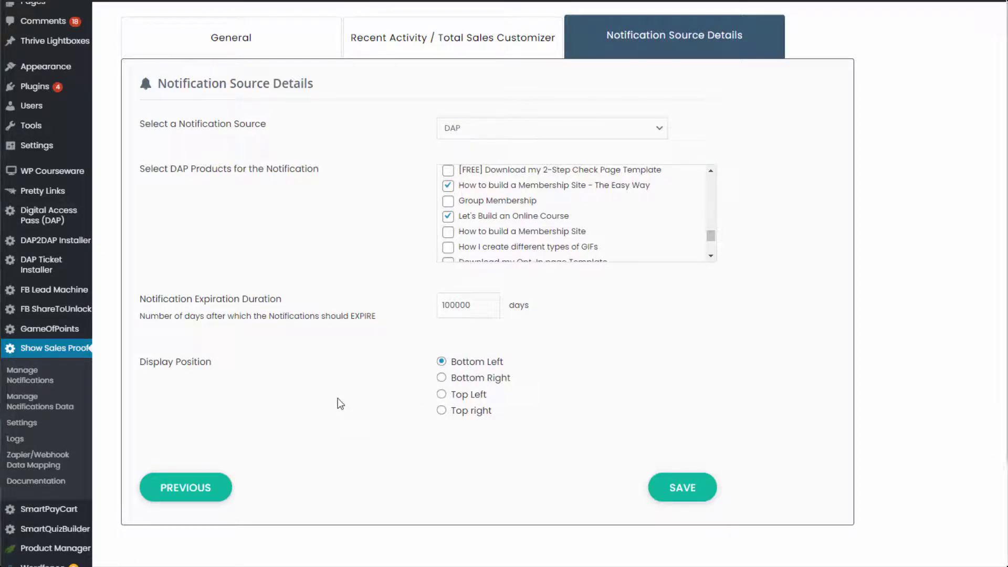
click(500, 134)
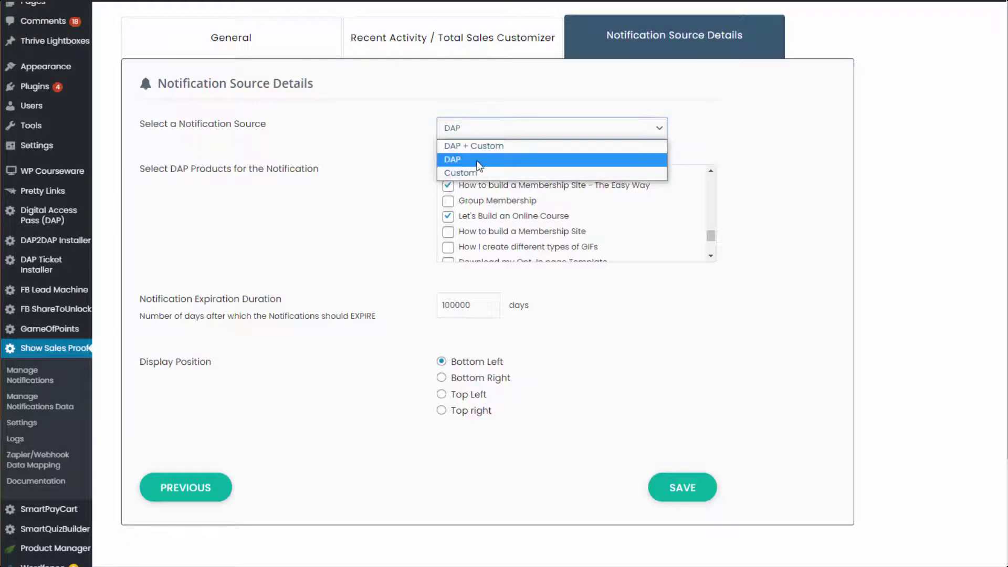
click(473, 172)
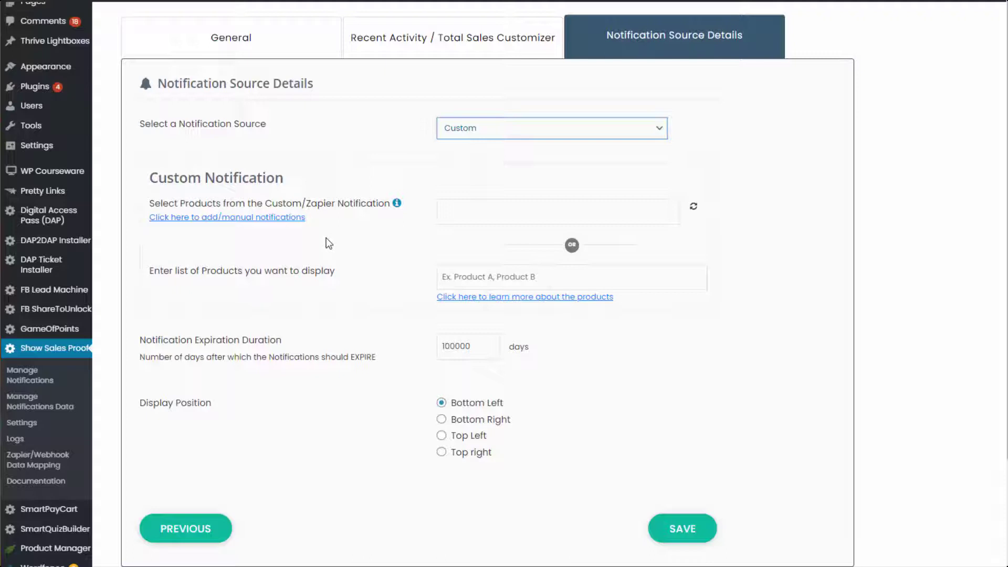
click(38, 426)
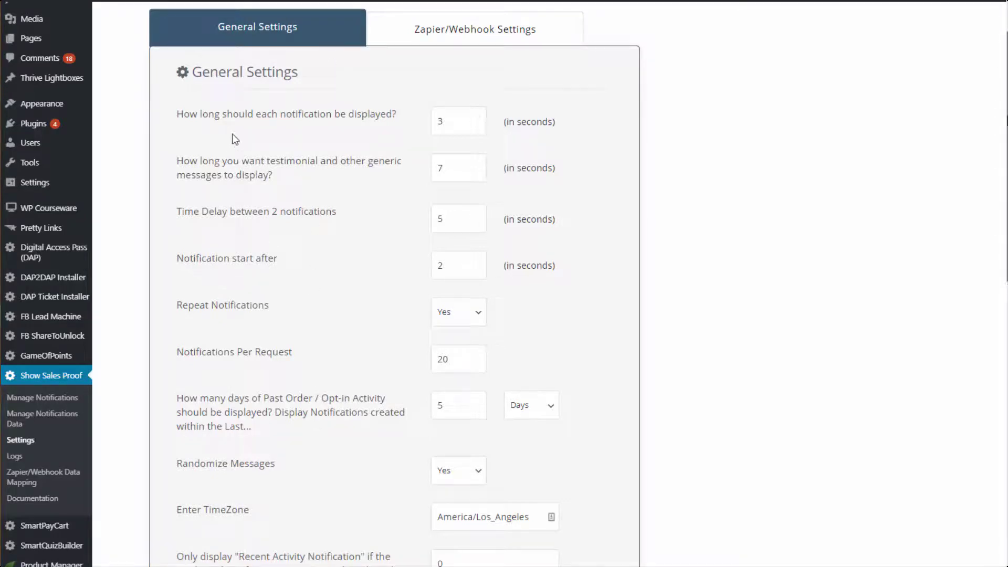
click(446, 126)
click(394, 140)
double_click(439, 166)
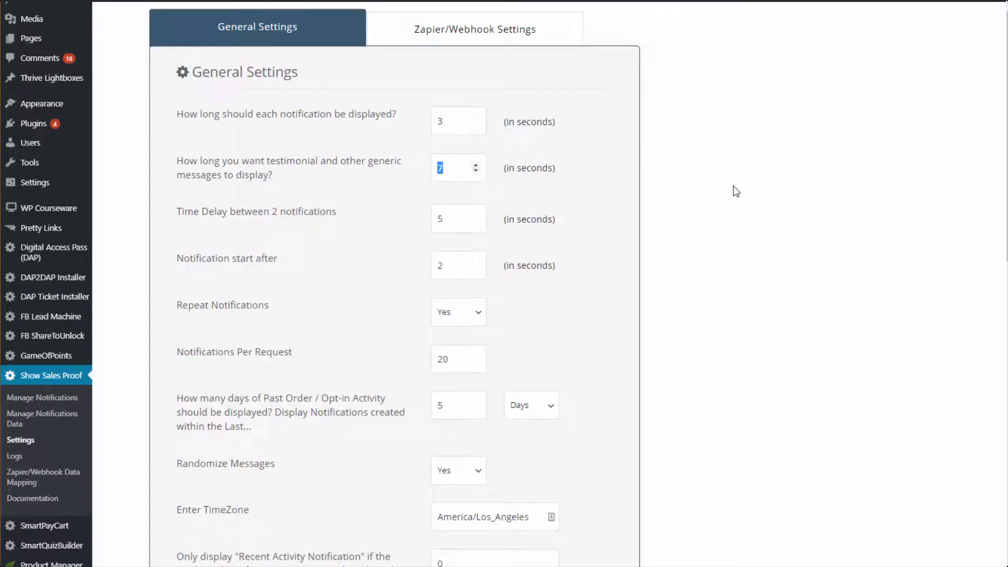
click(734, 193)
drag(452, 169, 393, 176)
drag(439, 225, 386, 242)
click(638, 250)
drag(446, 266, 388, 266)
click(594, 335)
drag(441, 266, 487, 272)
scroll(572, 313, down, 1)
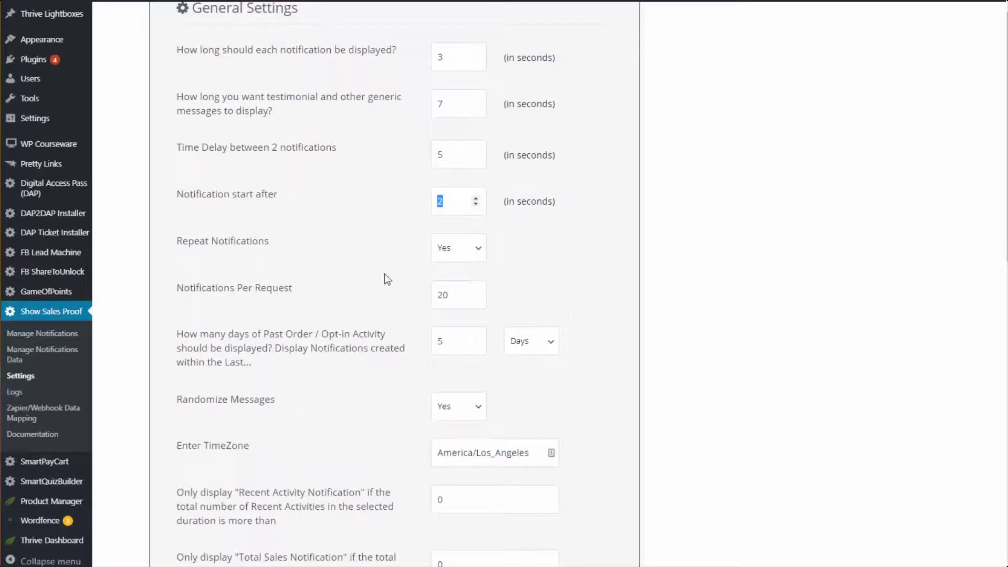
click(476, 252)
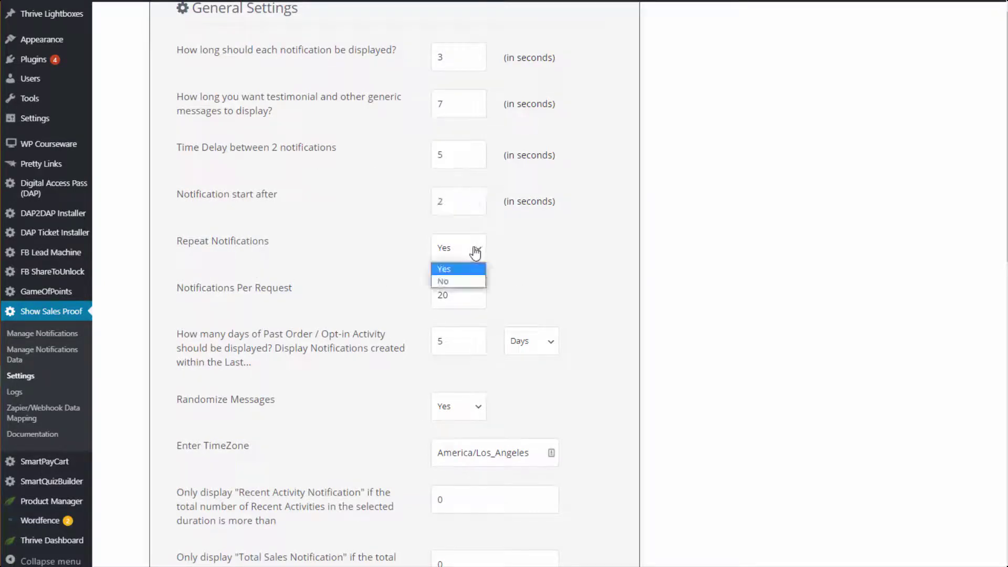
click(475, 251)
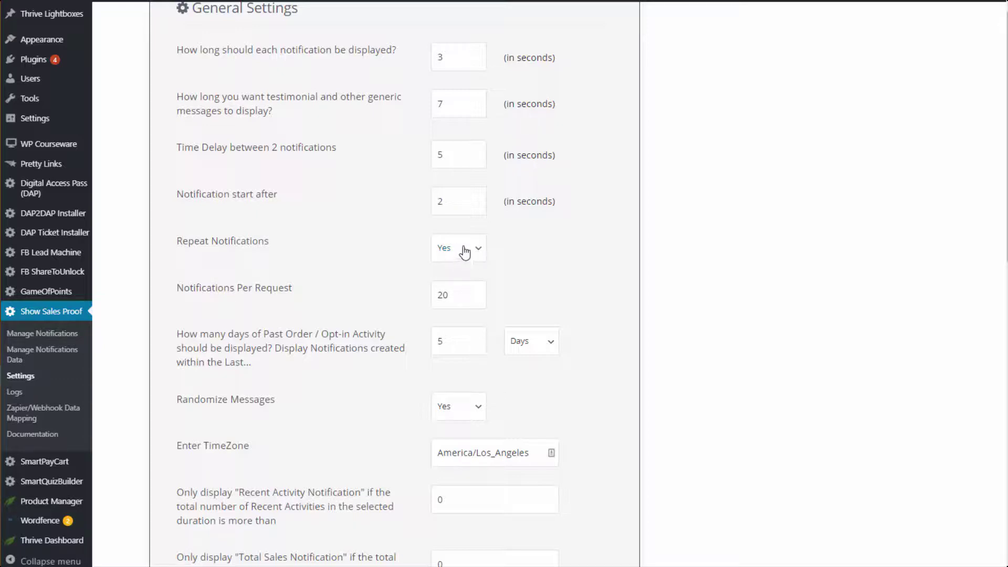
double_click(438, 294)
click(544, 303)
scroll(537, 297, down, 3)
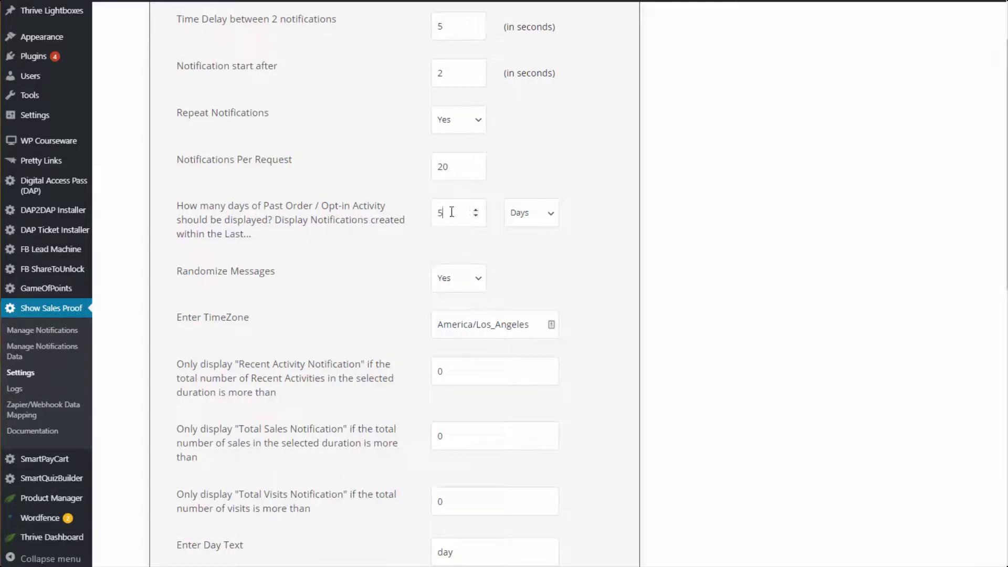
drag(449, 212, 414, 229)
click(583, 234)
drag(445, 216, 398, 256)
click(330, 275)
click(473, 283)
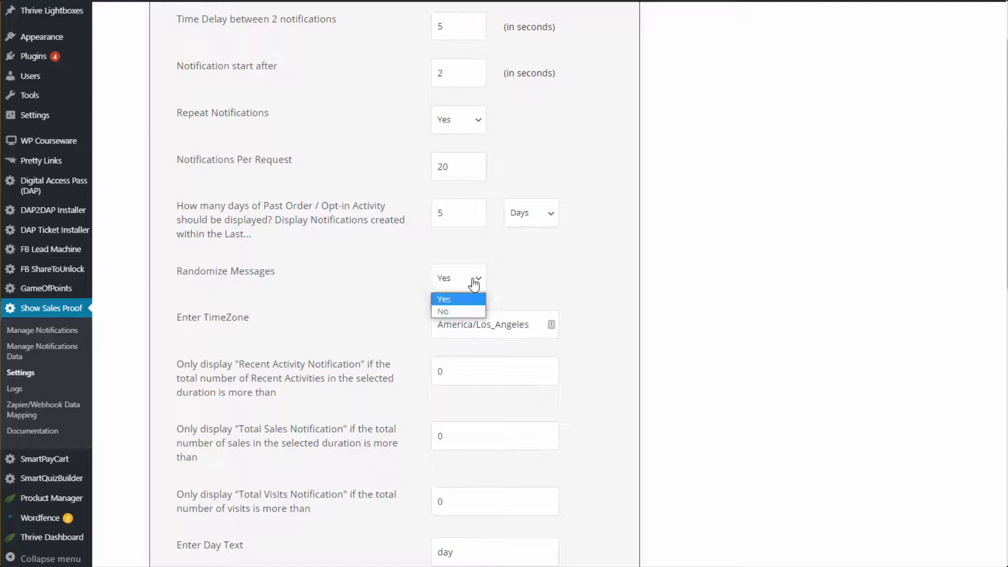
click(475, 284)
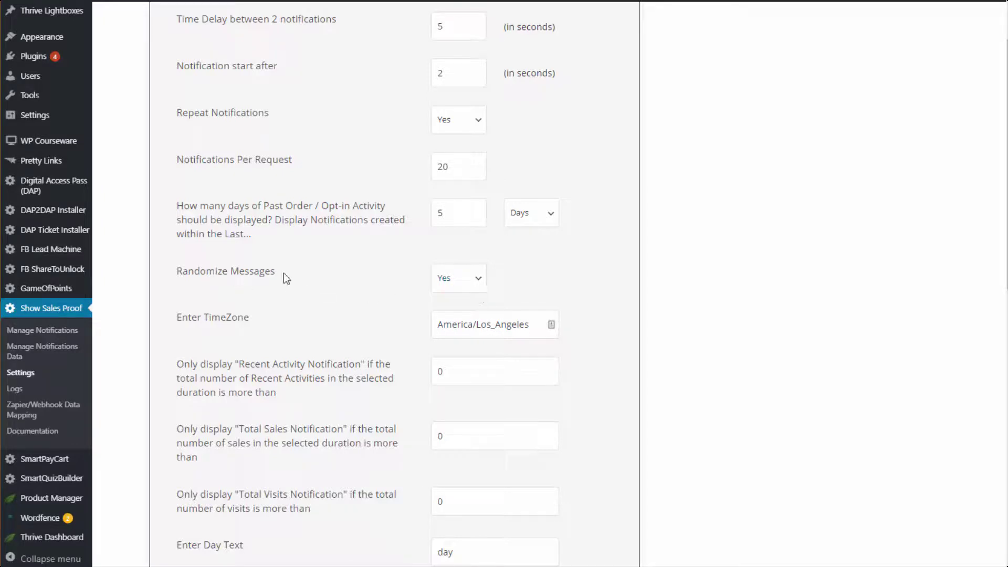
scroll(820, 317, down, 3)
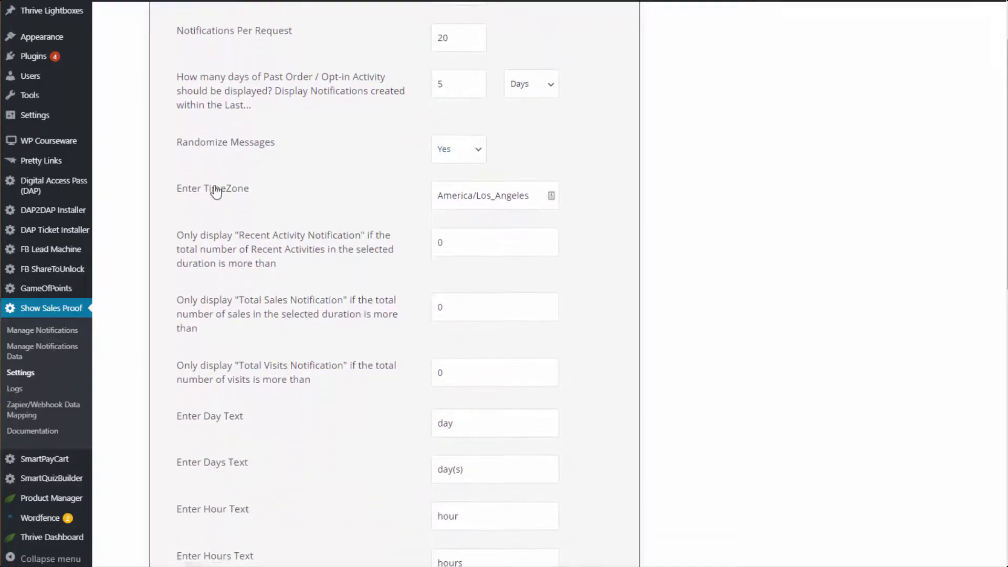
click(465, 202)
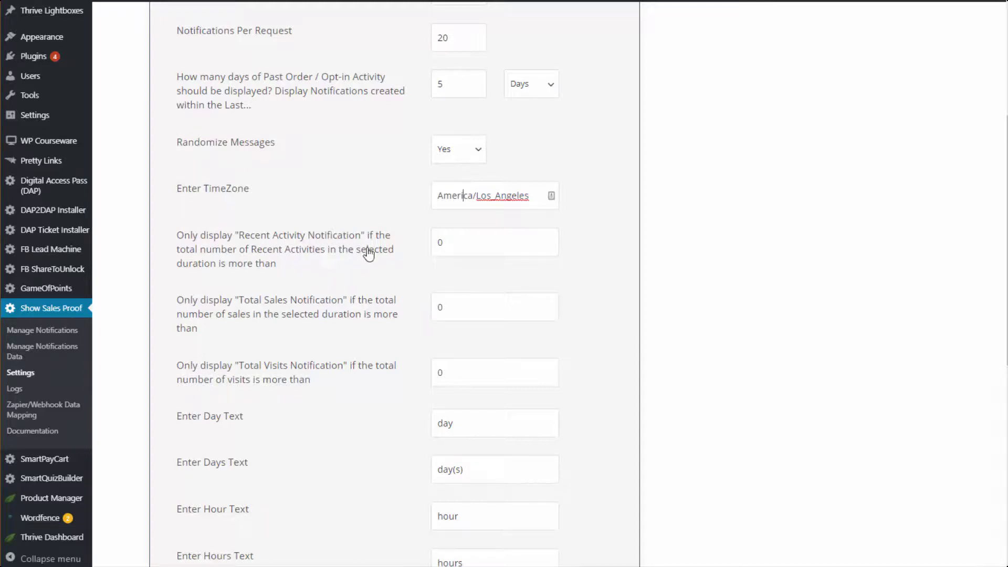
click(440, 243)
drag(462, 250, 402, 257)
text(10)
drag(449, 242, 414, 242)
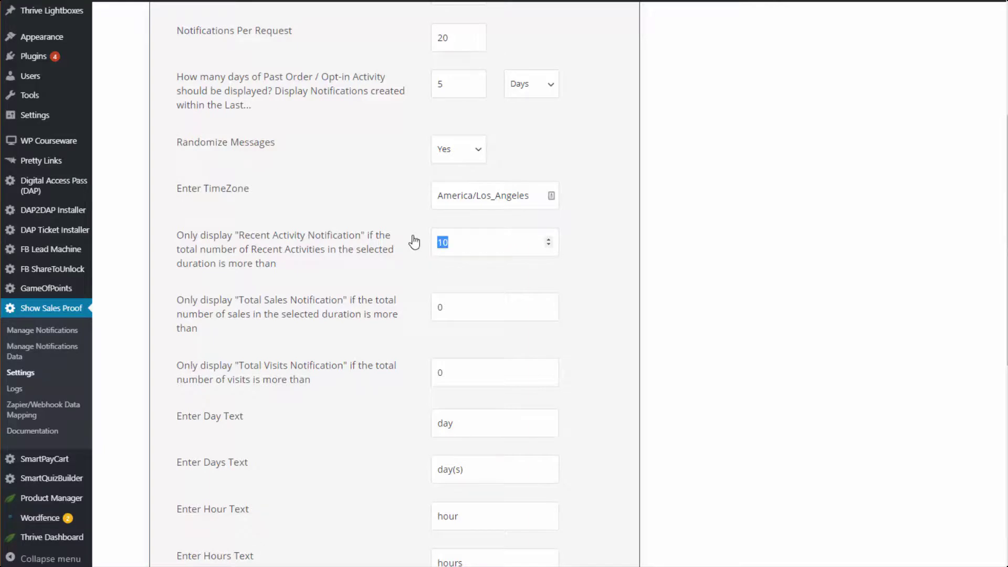
text(0)
click(438, 306)
text(2)
drag(448, 307, 320, 322)
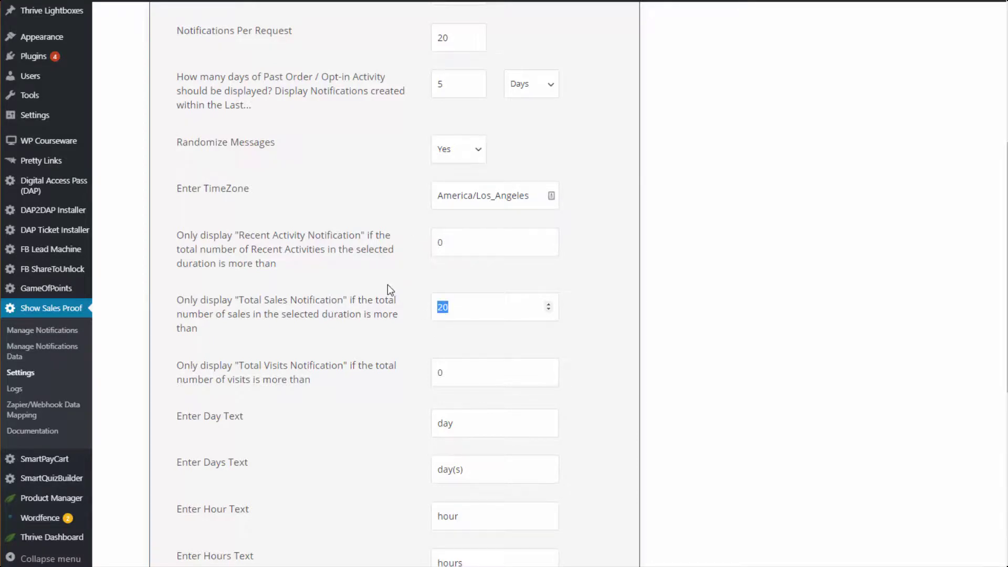
text(0)
click(575, 290)
Review the singular and plural day label text fields without changing them.
scroll(262, 385, down, 1)
scroll(261, 385, down, 1)
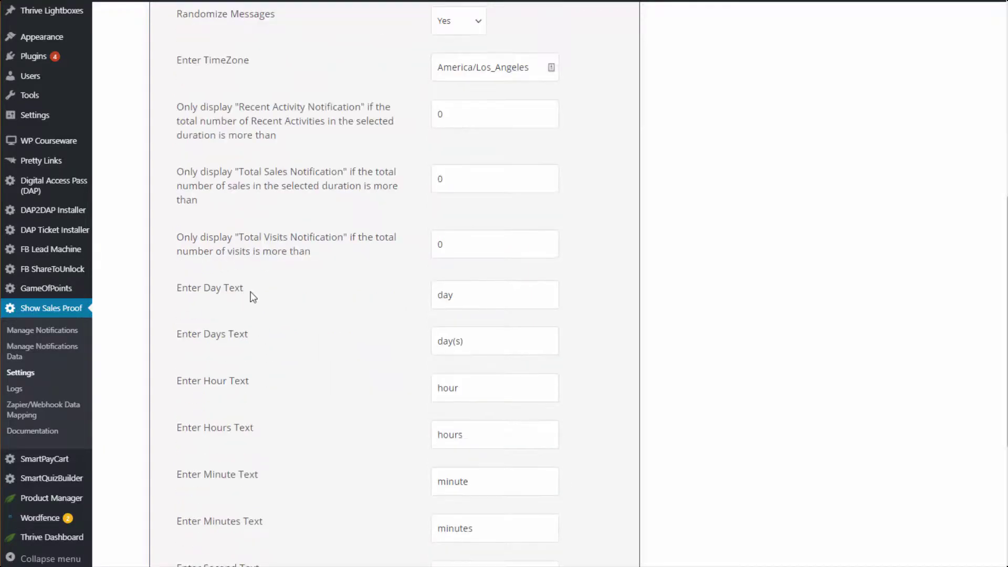
double_click(450, 296)
scroll(399, 331, down, 1)
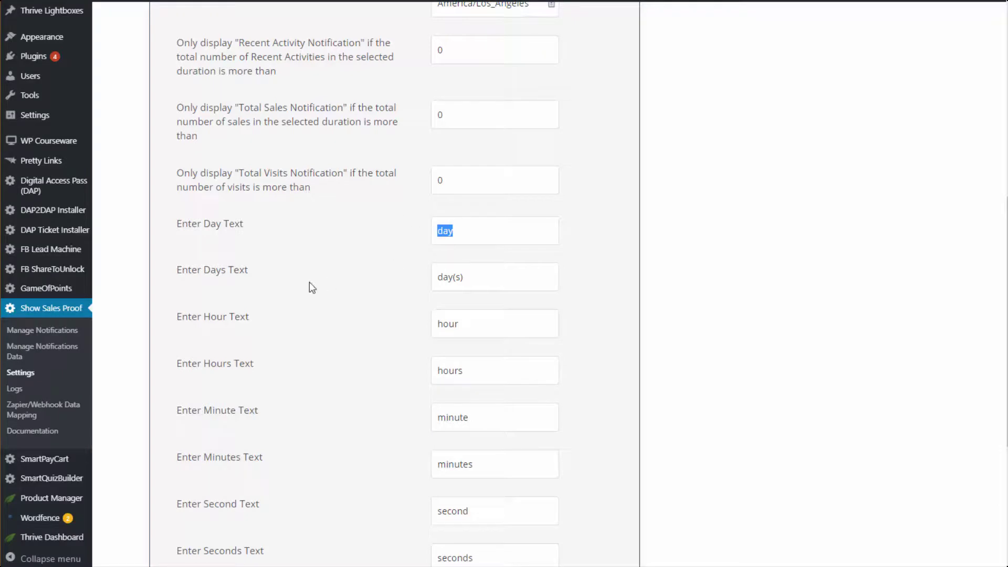
drag(463, 272, 307, 282)
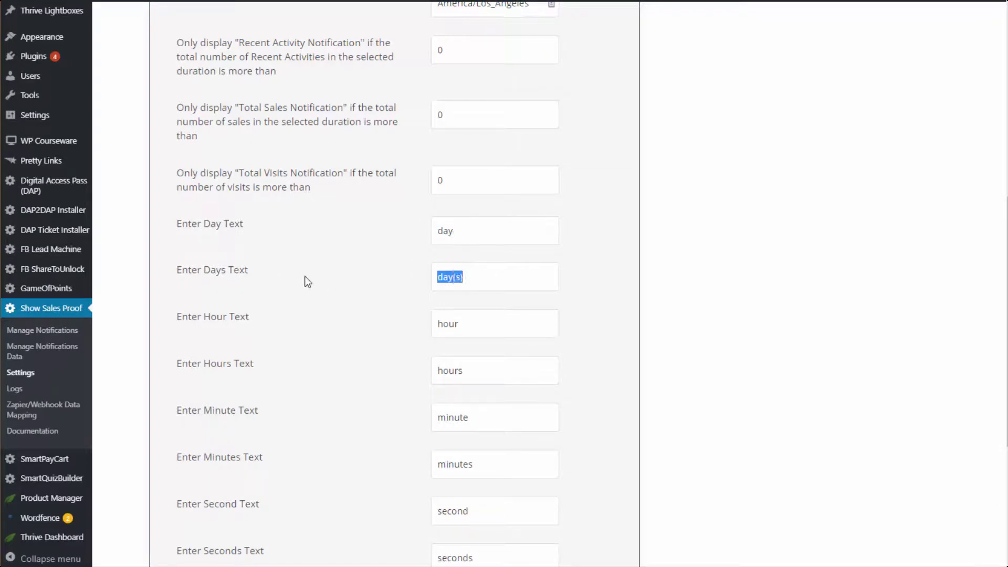
click(455, 276)
Keep Custom selected as the notification source in Notification Source Details.
scroll(457, 282, down, 4)
scroll(456, 283, up, 2)
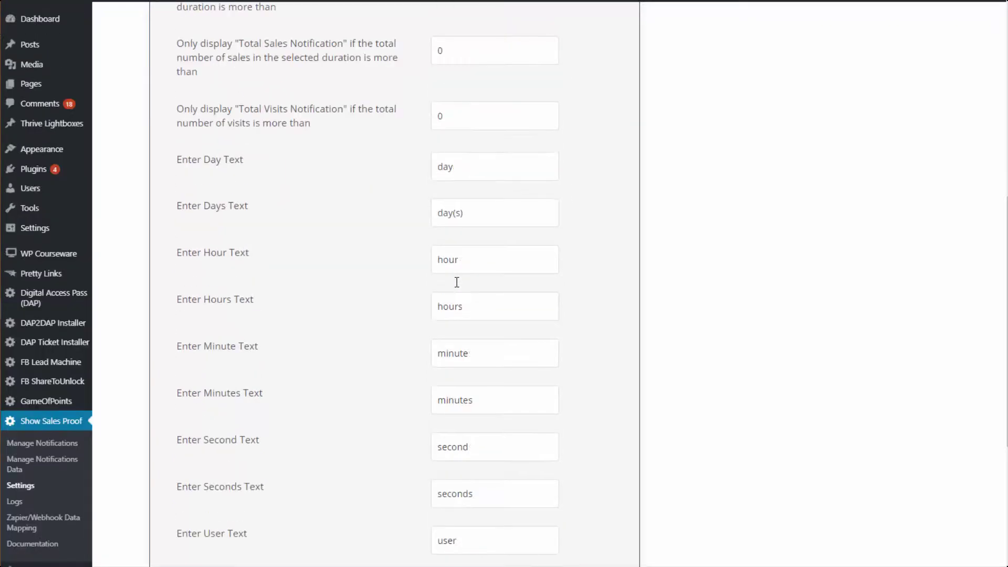
scroll(456, 283, up, 2)
scroll(456, 286, down, 3)
scroll(457, 286, down, 2)
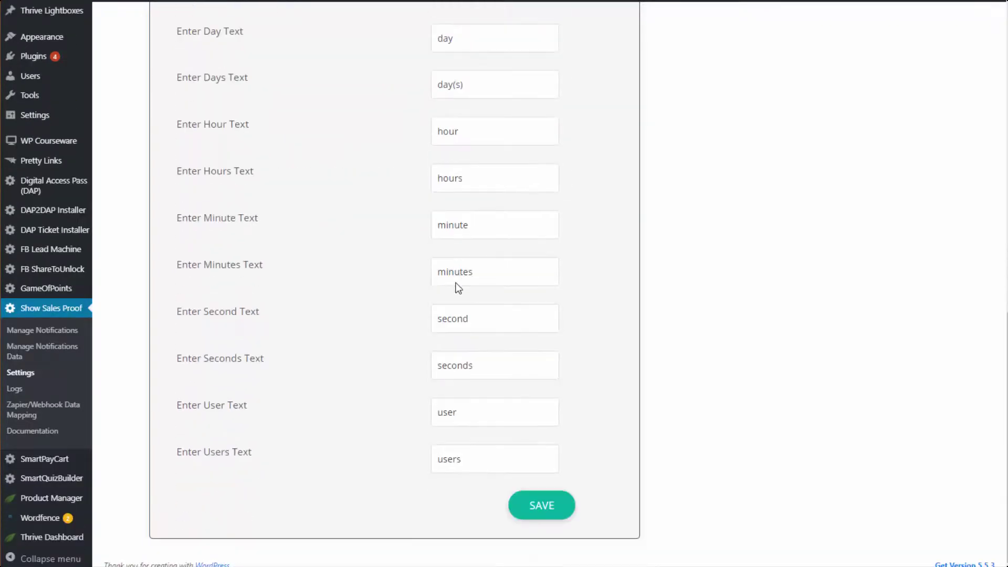
scroll(458, 288, up, 15)
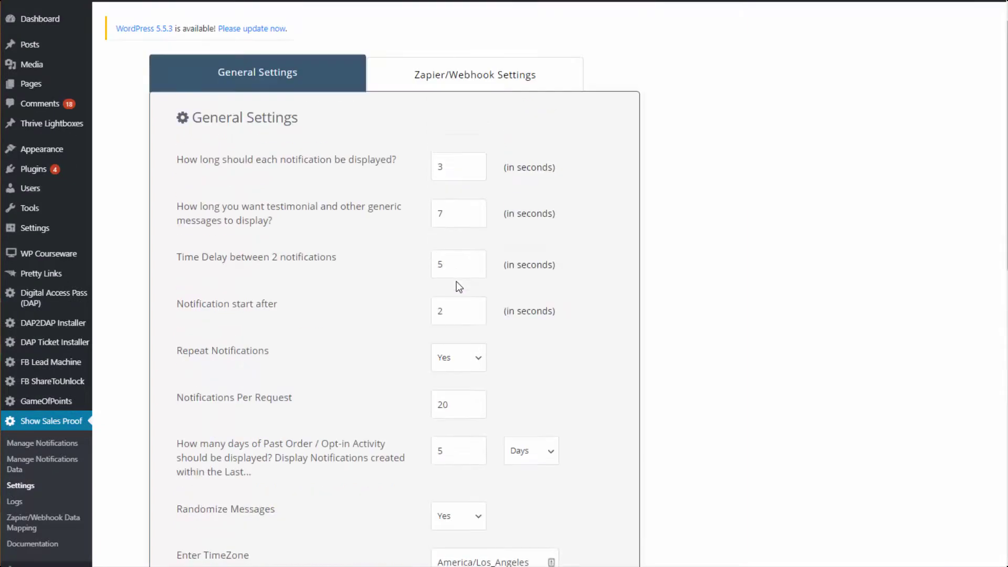
scroll(456, 281, down, 1)
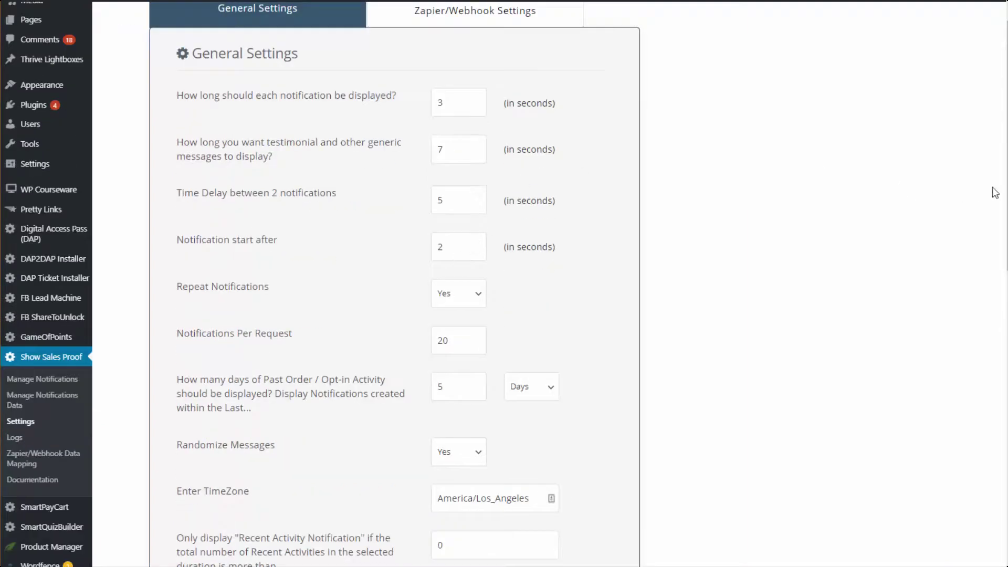
scroll(320, 284, up, 1)
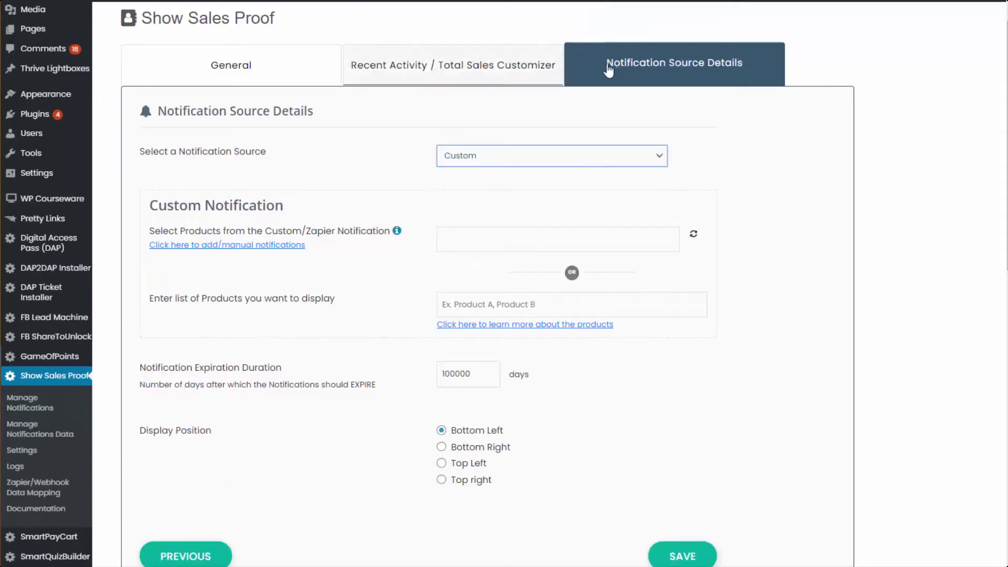
click(474, 156)
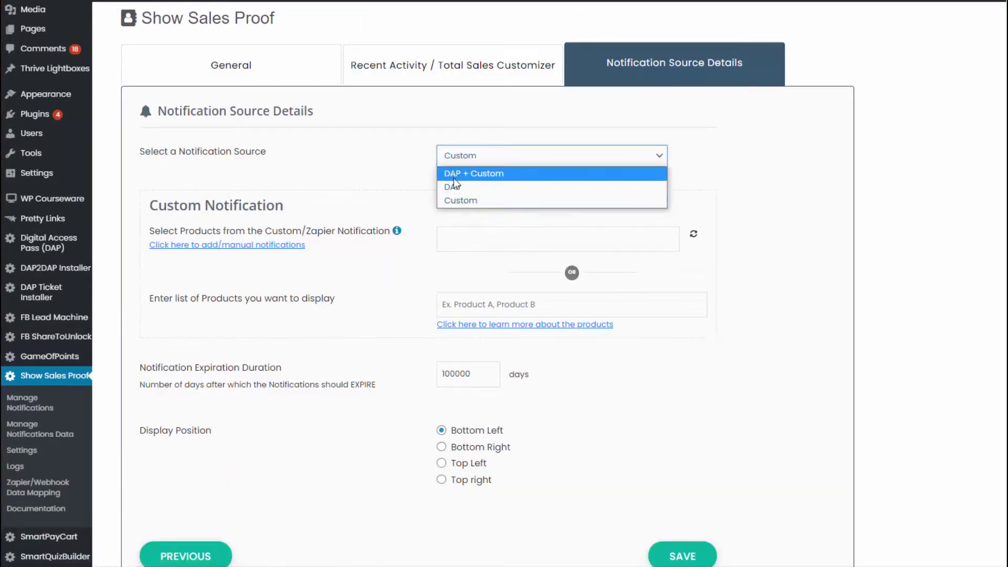
click(466, 202)
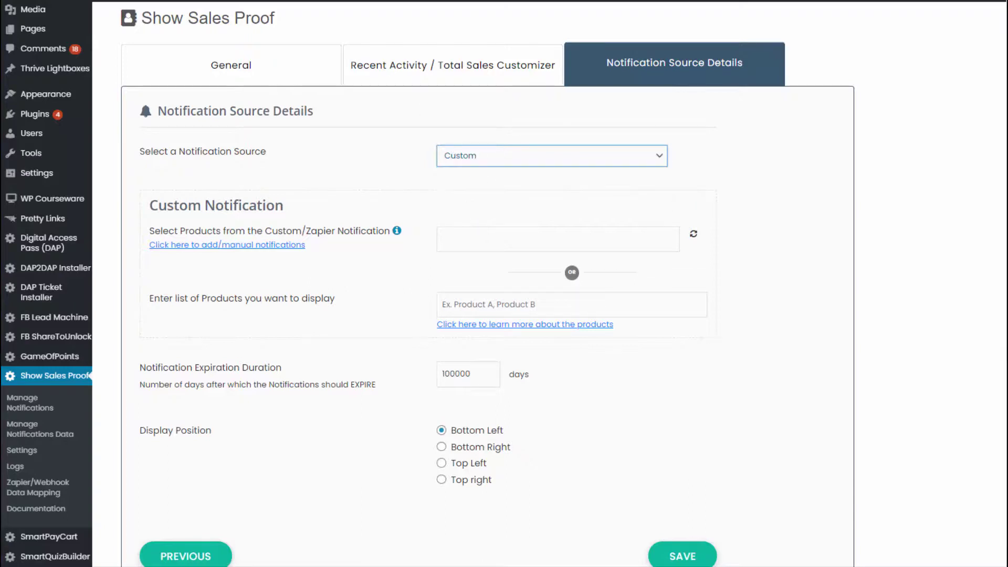
In Zapier/Webhook Settings, choose Other as target and enter product 'Let's build an online course'.
click(13, 450)
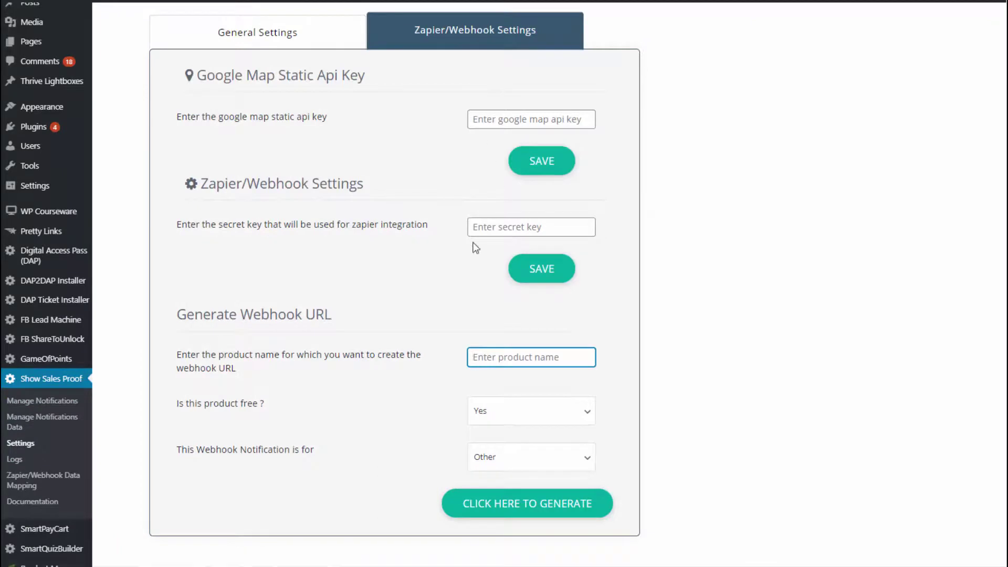
click(500, 453)
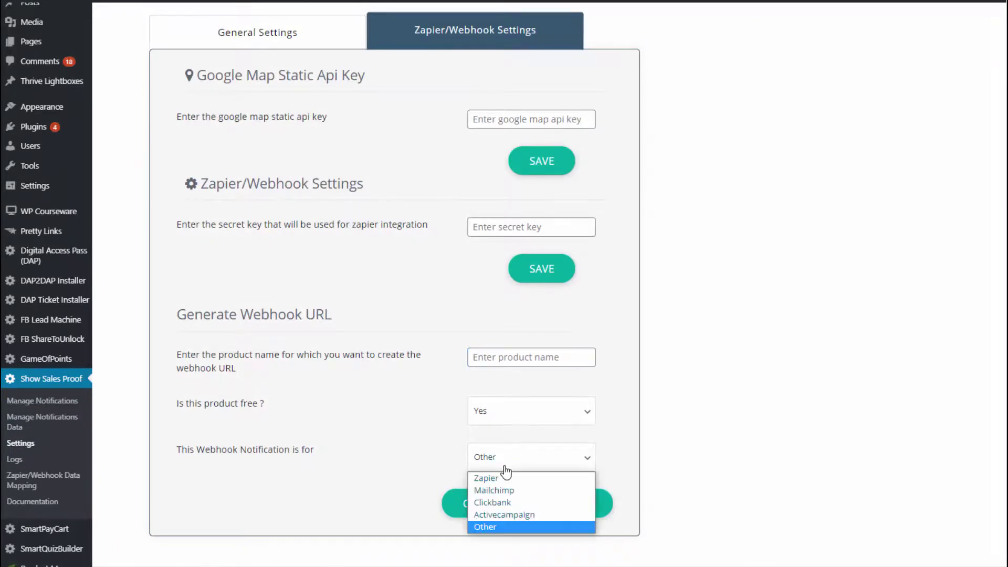
click(492, 527)
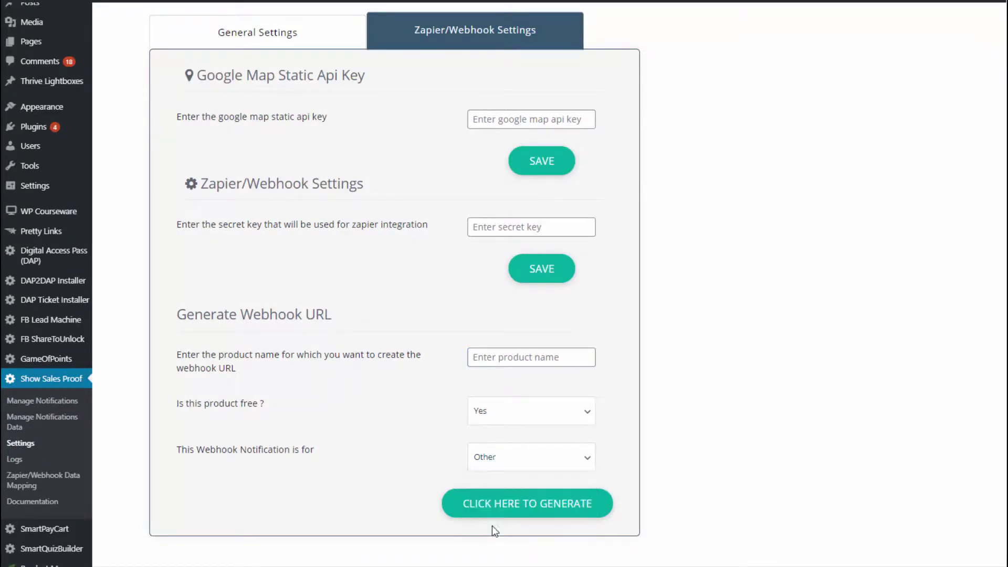
click(501, 357)
text(Let's)
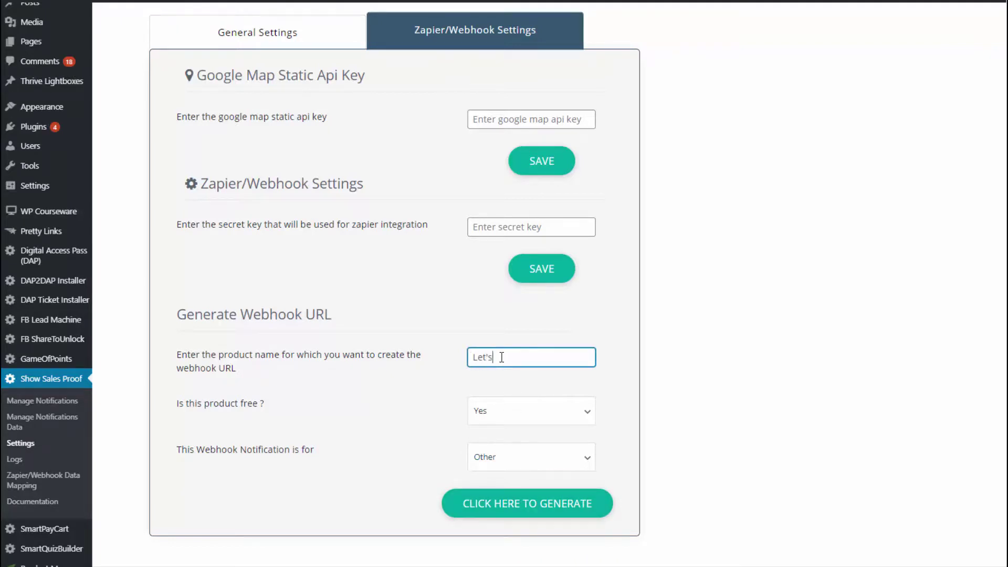
text( build an online course)
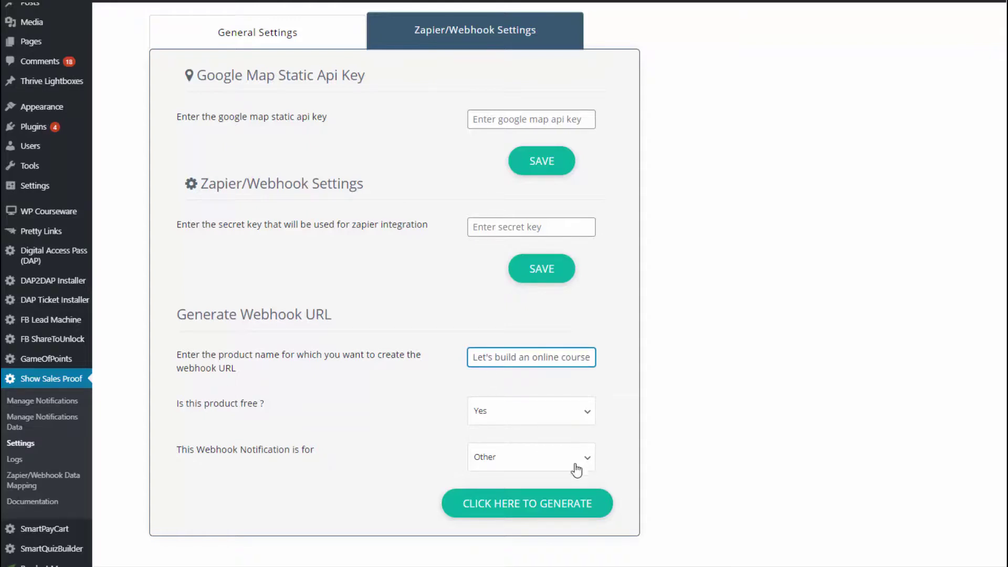
Enter the secret key, generate the webhook URL, copy it and close the popup.
click(522, 228)
text(123)
click(549, 500)
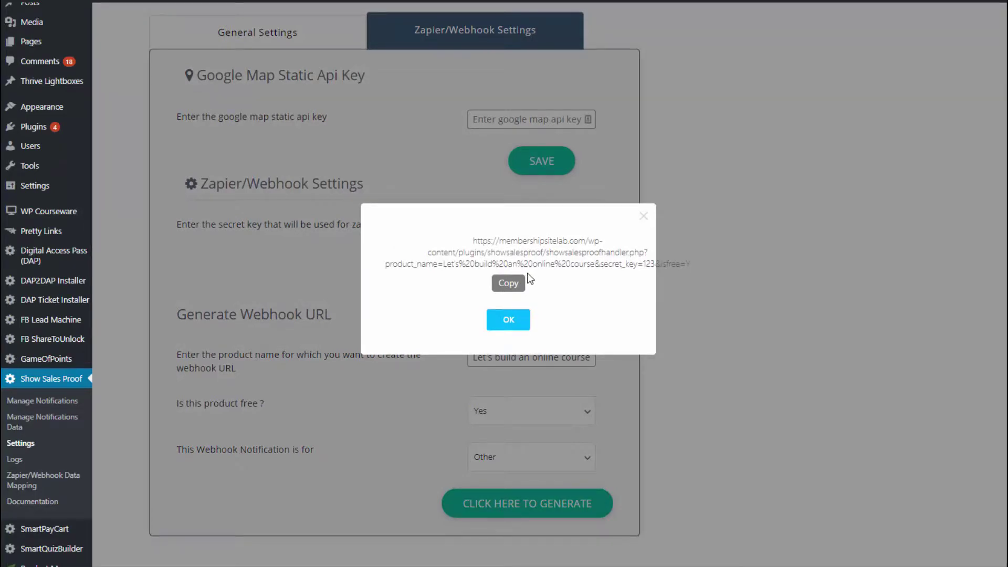
click(507, 285)
drag(476, 241, 698, 283)
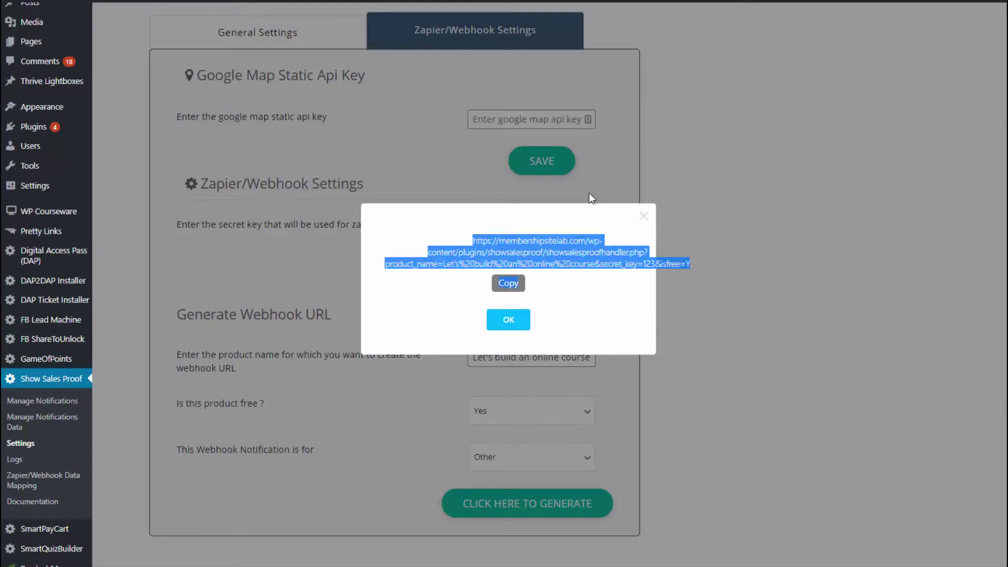
click(644, 216)
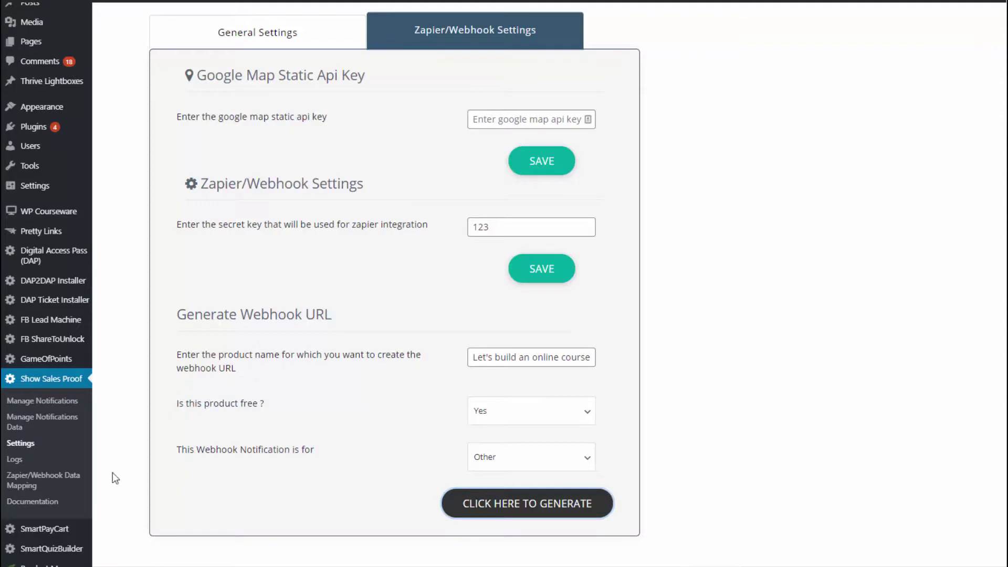
On Zapier/Webhook Data Mapping, add an empty extra mapping field to the First Name row.
click(12, 480)
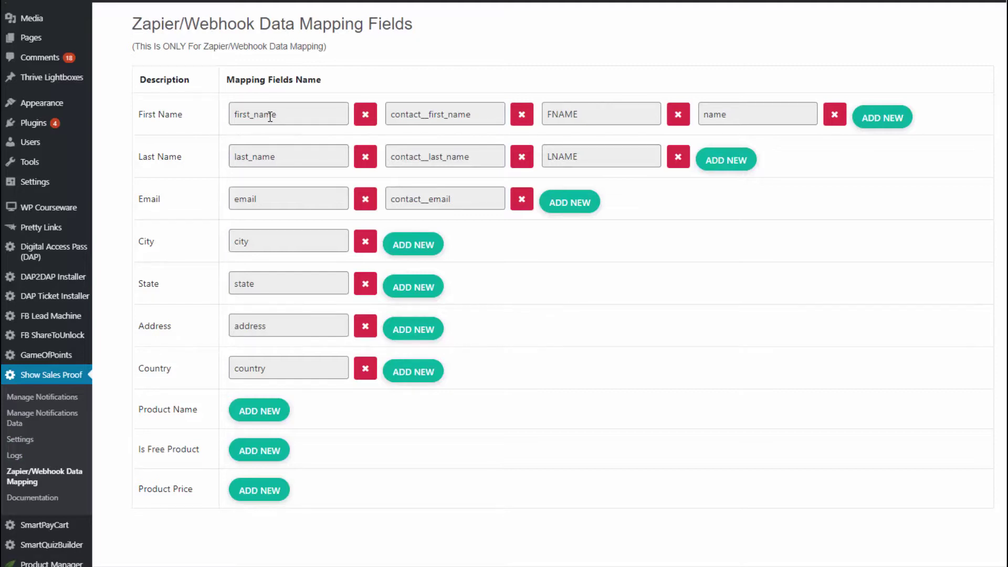
click(270, 116)
click(872, 115)
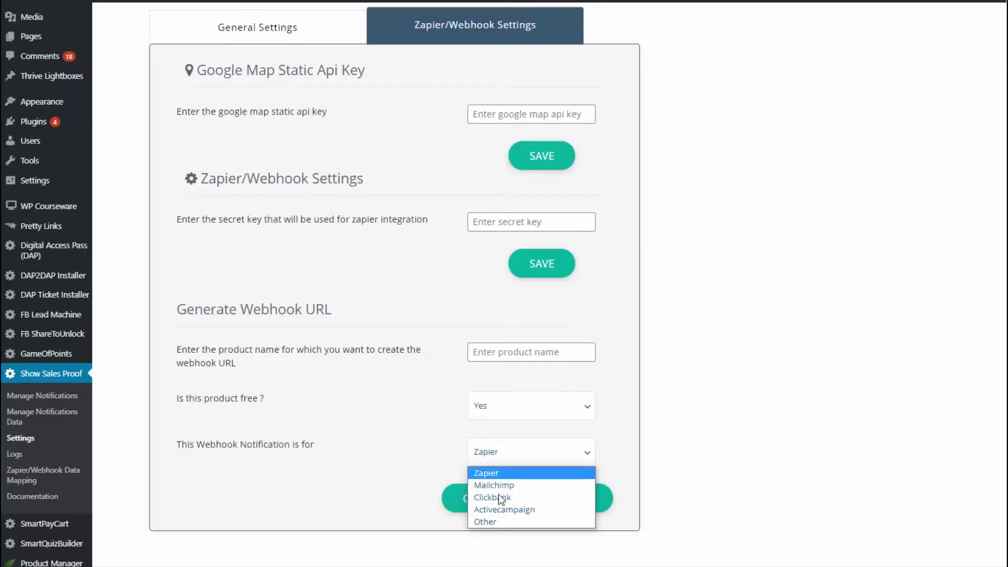
Keep Zapier as the notification target and view the empty Manage Notifications Data list.
click(713, 493)
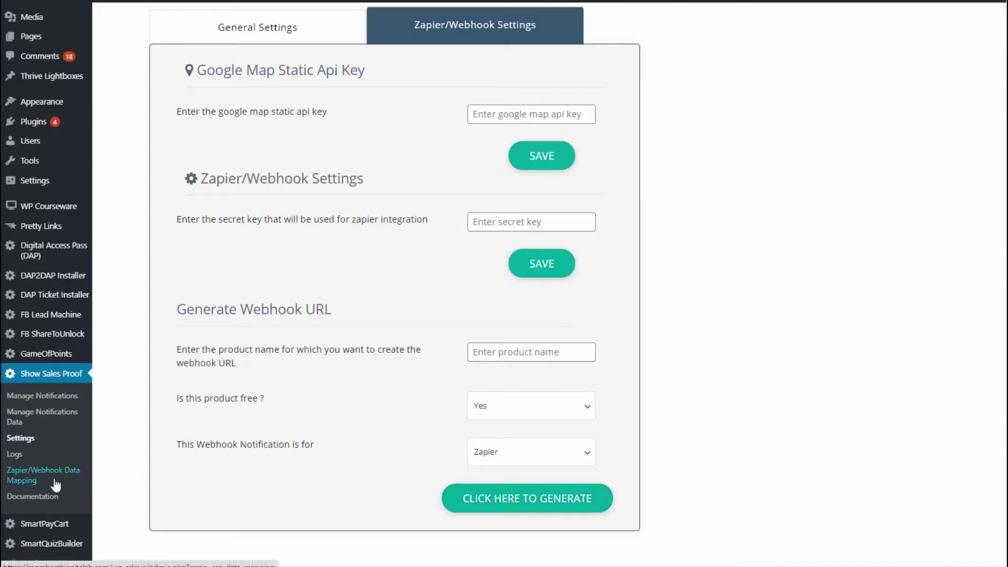
click(17, 424)
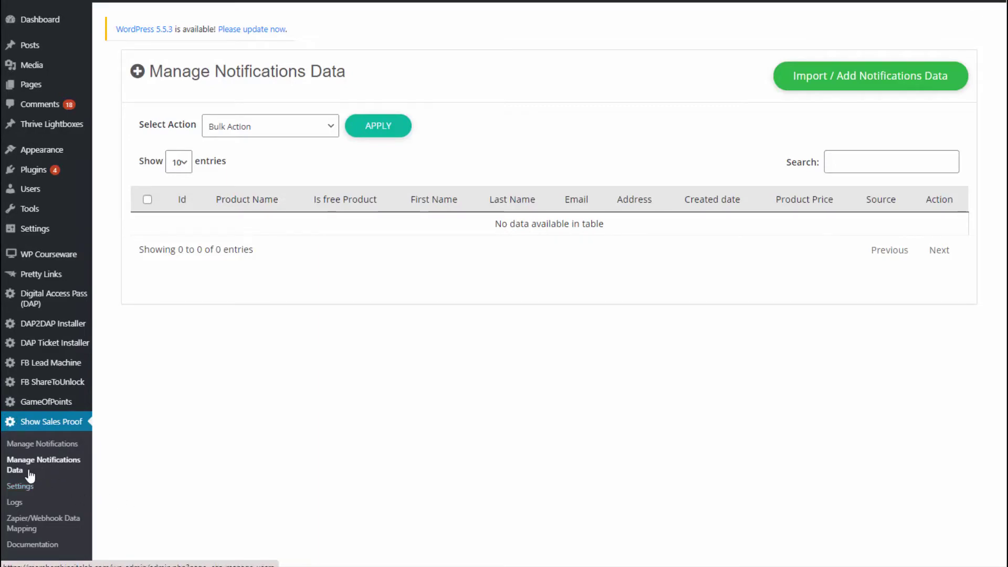
Review the Add Custom Notification Data tab, then return to the CSV Import Notifications Data form.
scroll(336, 520, down, 1)
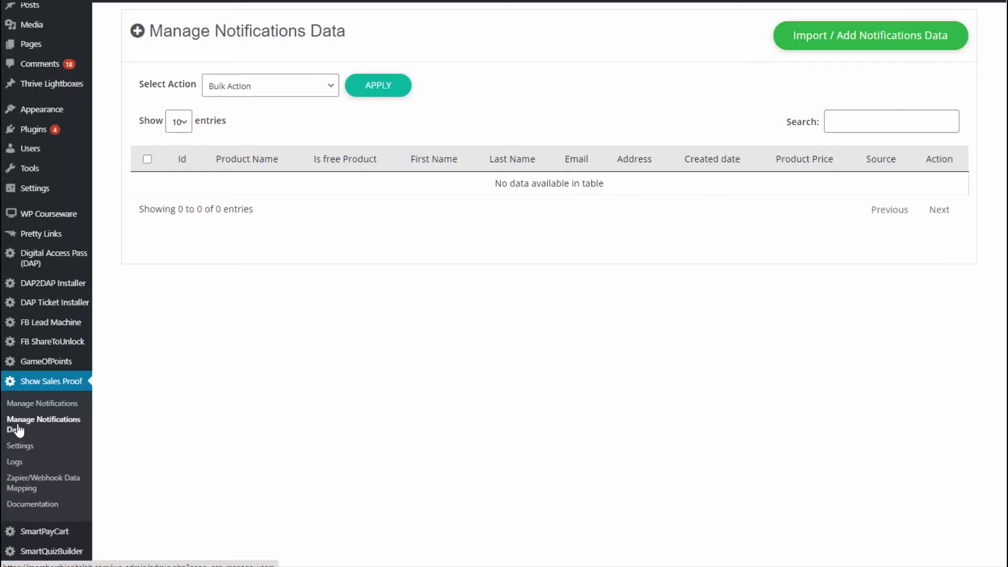
click(843, 47)
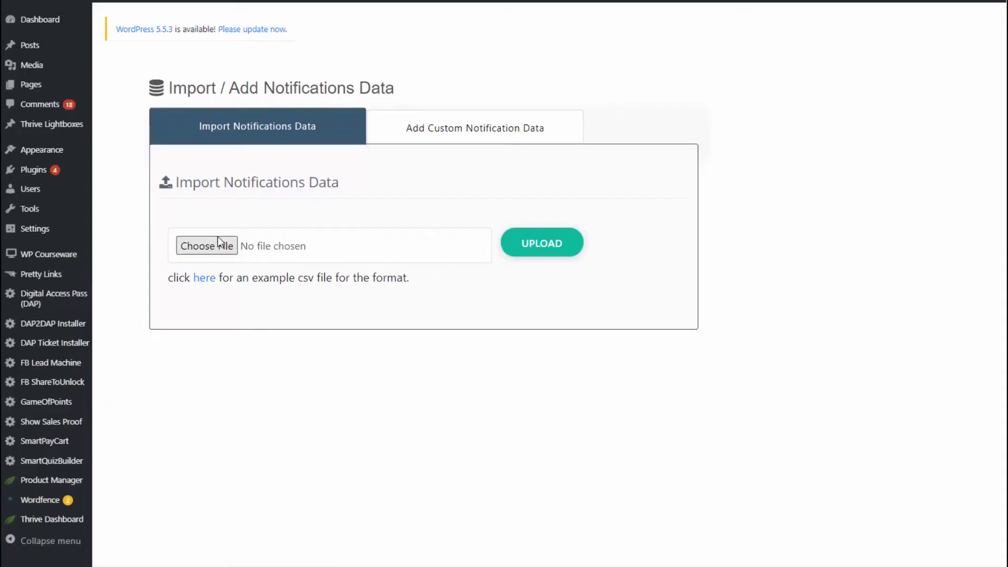
click(461, 140)
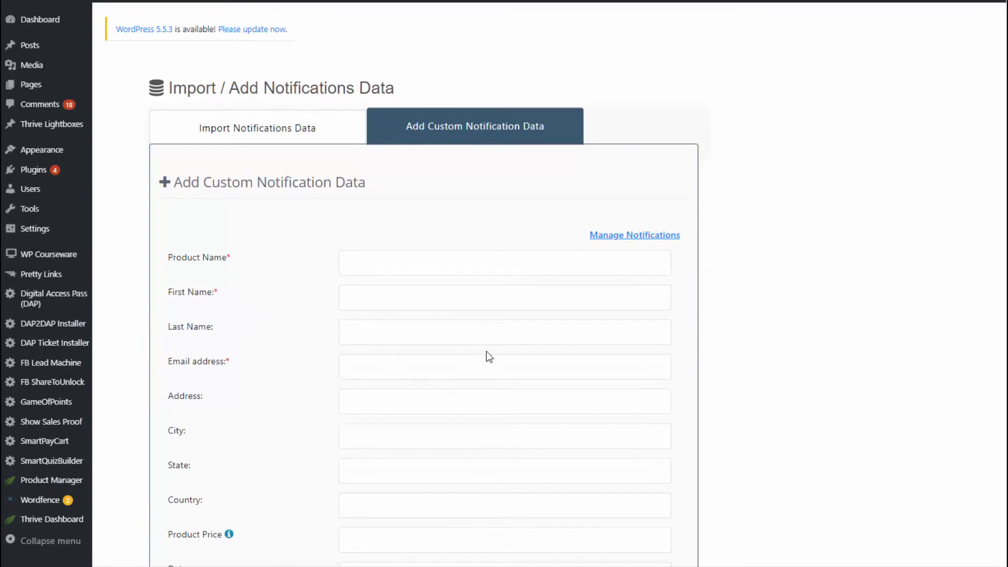
scroll(304, 320, down, 2)
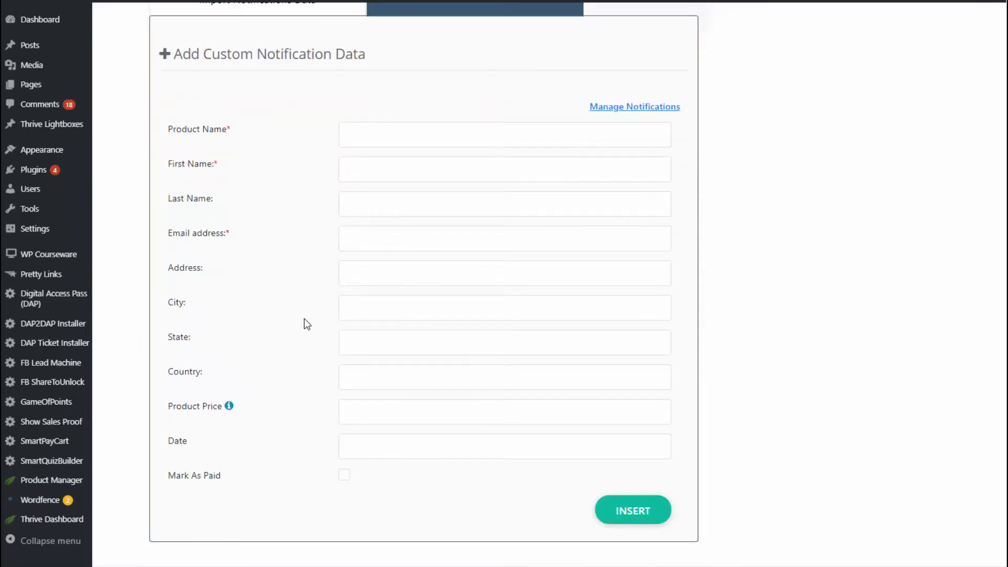
scroll(304, 318, up, 2)
click(258, 126)
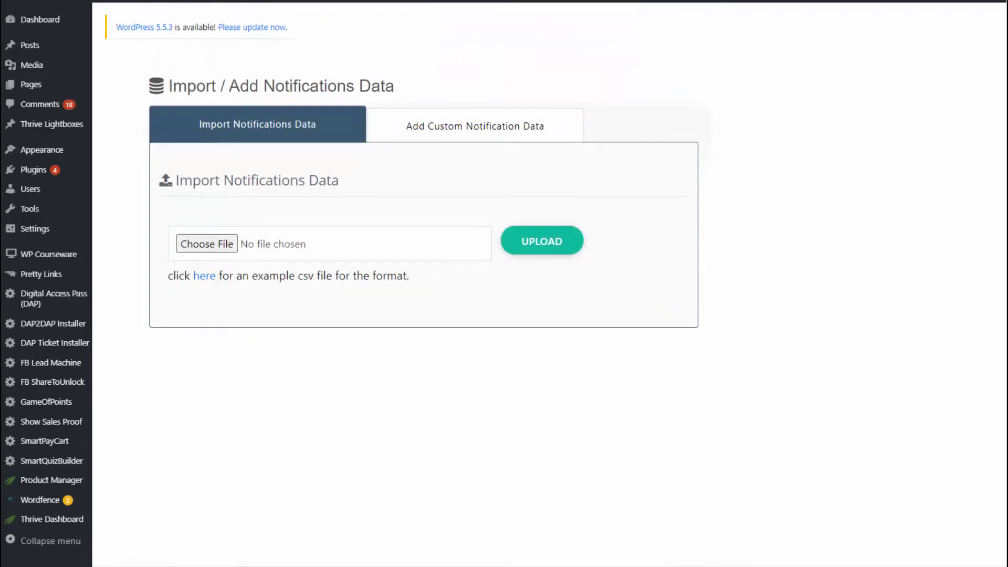
scroll(1006, 336, down, 1)
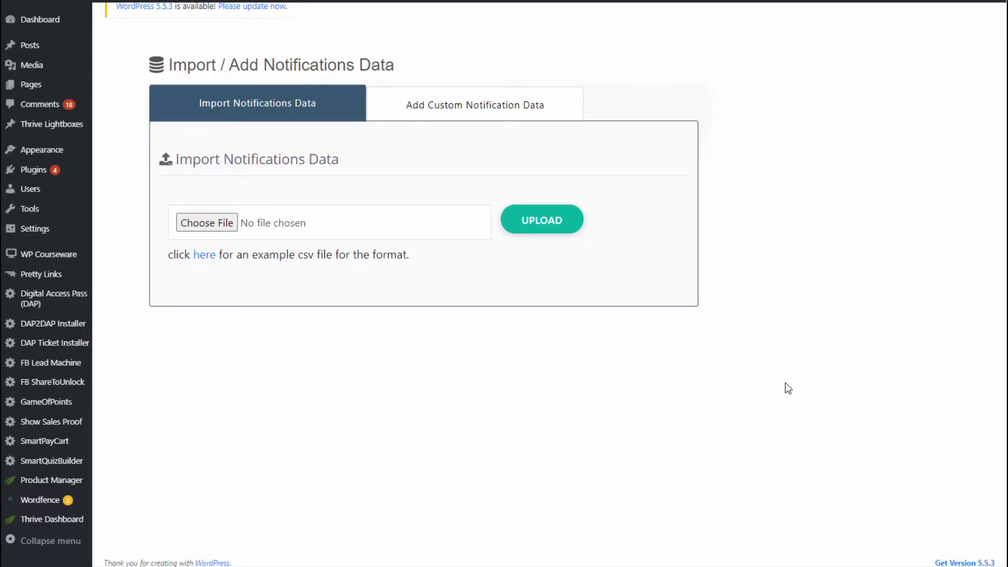